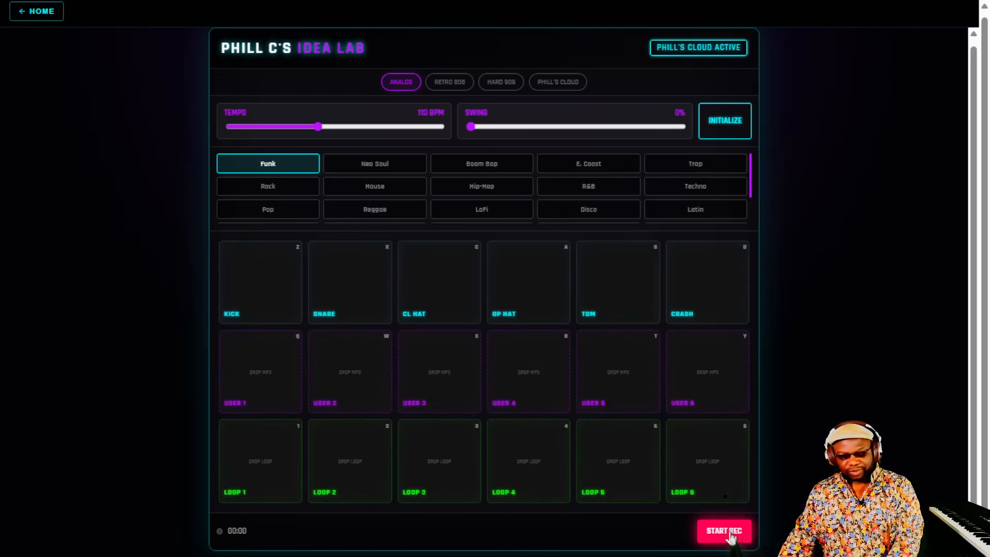
Audition the kick, snare and open hat pads of the Analog kit before recording.
{"action": "left_click", "coordinate": [278, 294]}
{"action": "key", "text": "x"}
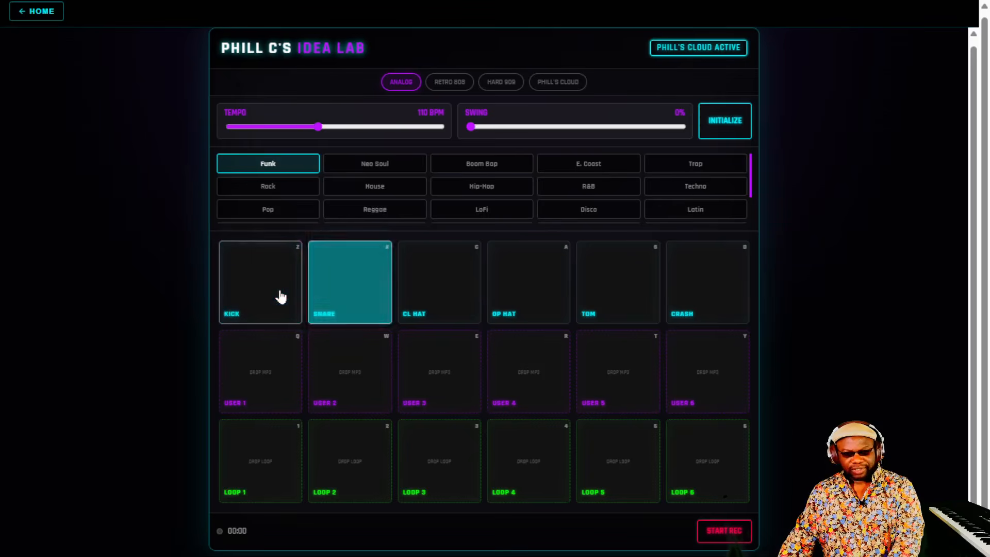
{"action": "key", "text": "a"}
{"action": "key", "text": "x"}
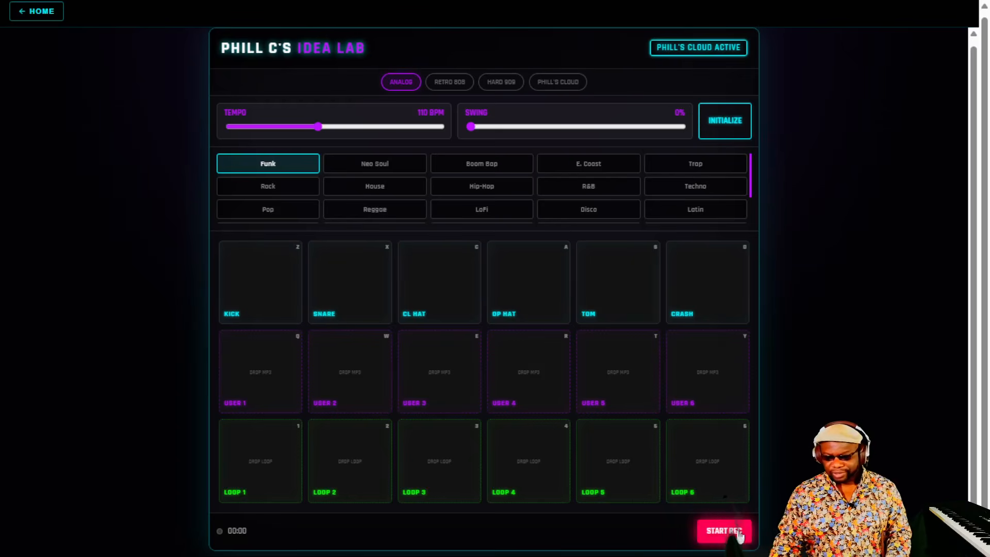
Record a live drum groove of about 27 seconds with the kick, snare, closed hat and open hat pads, and save it.
{"action": "left_click", "coordinate": [738, 535]}
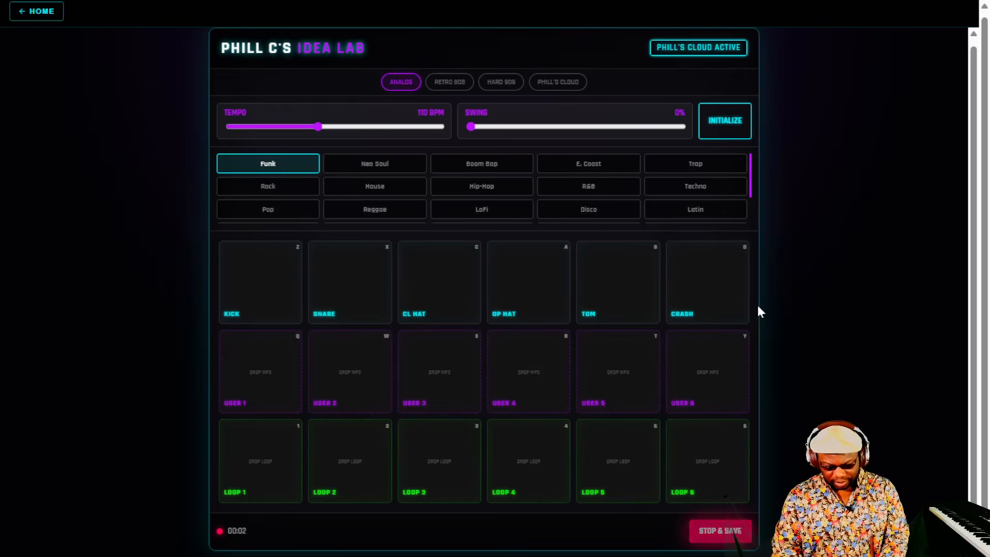
{"action": "key", "text": "z"}
{"action": "key", "text": "c"}
{"action": "key", "text": "c"}
{"action": "key", "text": "x"}
{"action": "key", "text": "c"}
{"action": "key", "text": "c"}
{"action": "key", "text": "z"}
{"action": "key", "text": "c"}
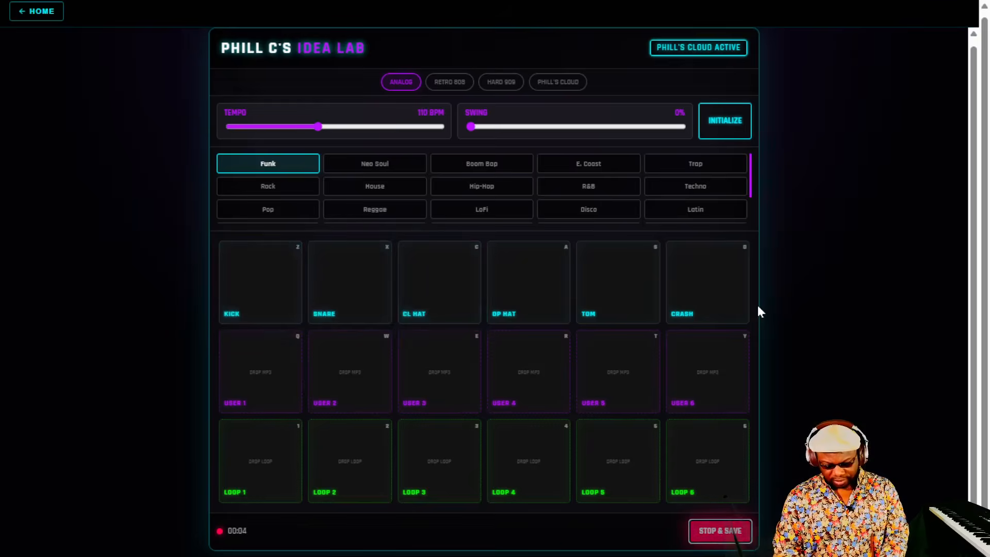
{"action": "key", "text": "x"}
{"action": "key", "text": "c"}
{"action": "key", "text": "z"}
{"action": "key", "text": "z"}
{"action": "key", "text": "x"}
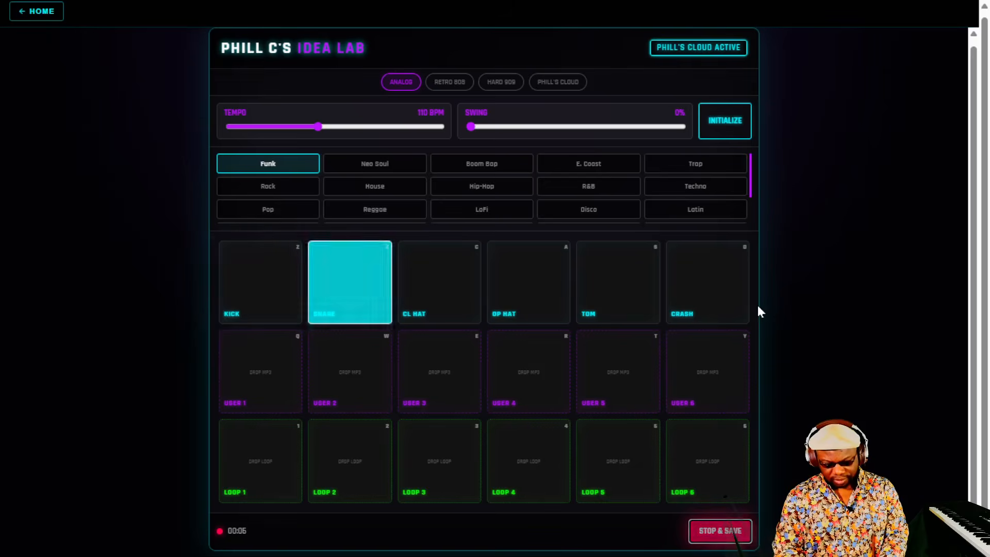
{"action": "key", "text": "z"}
{"action": "key", "text": "c"}
{"action": "key", "text": "x"}
{"action": "key", "text": "a"}
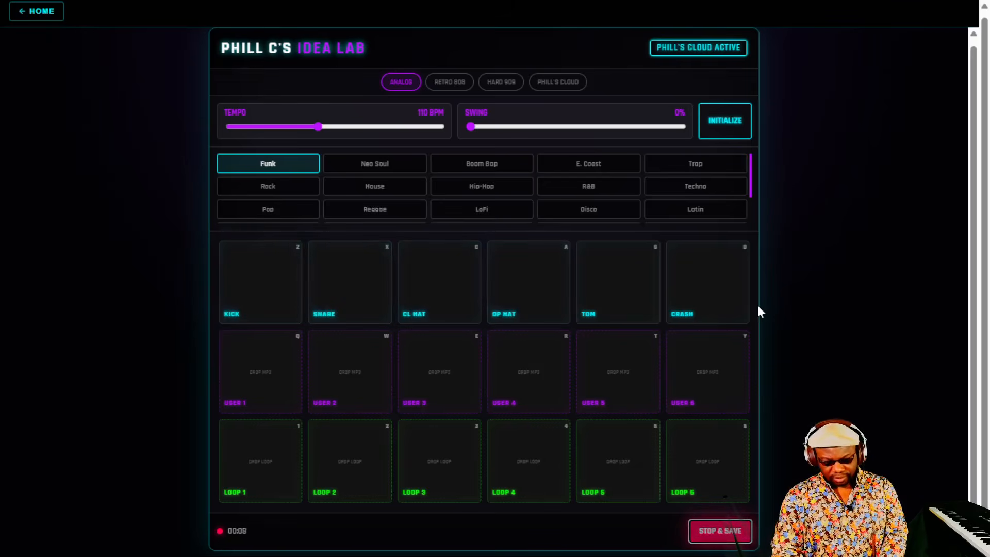
{"action": "key", "text": "z"}
{"action": "key", "text": "z"}
{"action": "key", "text": "a"}
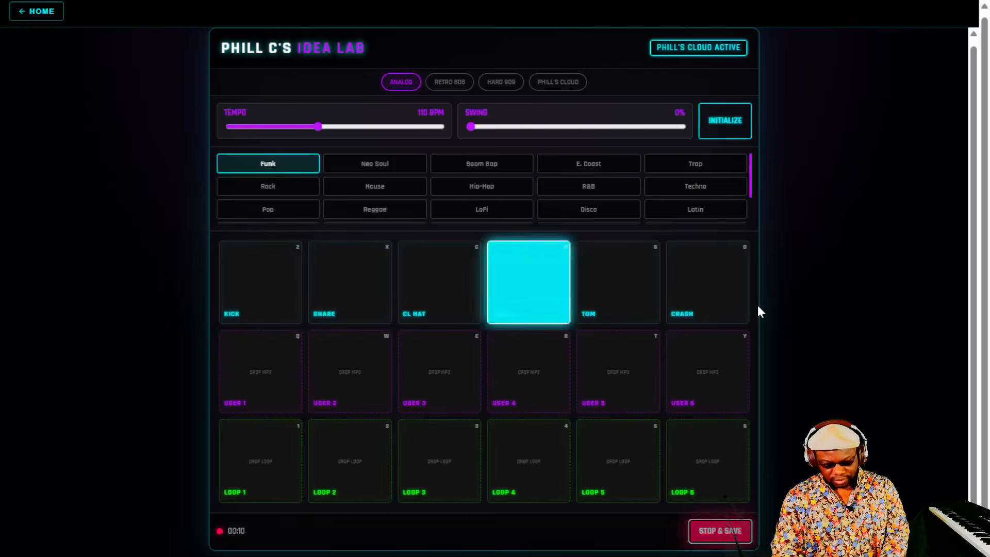
{"action": "key", "text": "c"}
{"action": "key", "text": "x"}
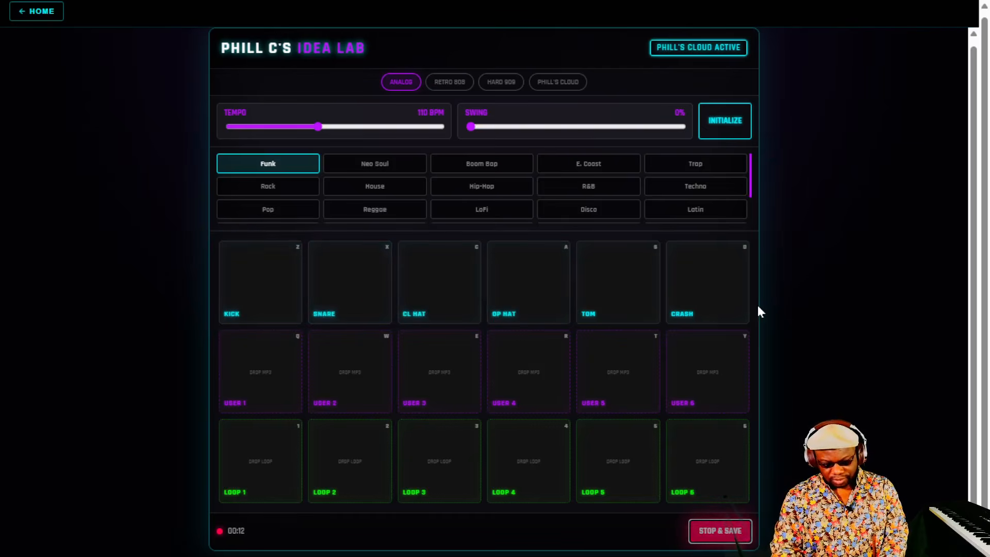
{"action": "key", "text": "c"}
{"action": "key", "text": "z"}
{"action": "key", "text": "z"}
{"action": "key", "text": "x"}
{"action": "key", "text": "z"}
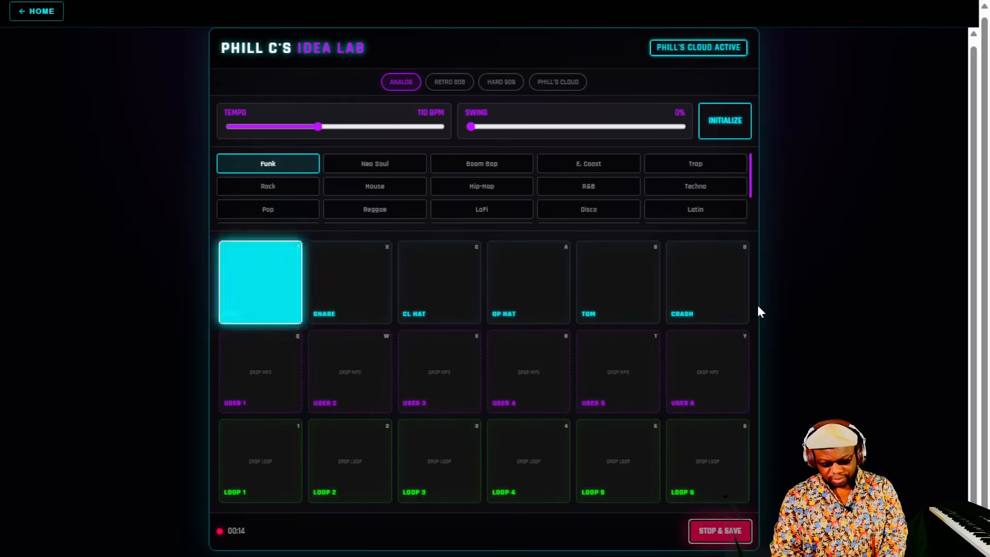
{"action": "key", "text": "c"}
{"action": "key", "text": "x"}
{"action": "key", "text": "z"}
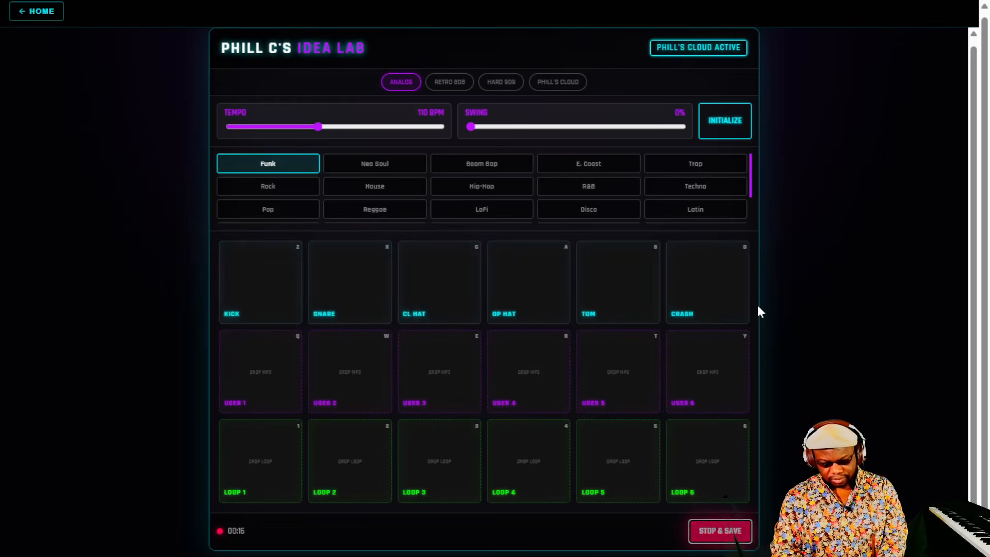
{"action": "key", "text": "x"}
{"action": "key", "text": "z"}
{"action": "key", "text": "c"}
{"action": "key", "text": "x"}
{"action": "key", "text": "c"}
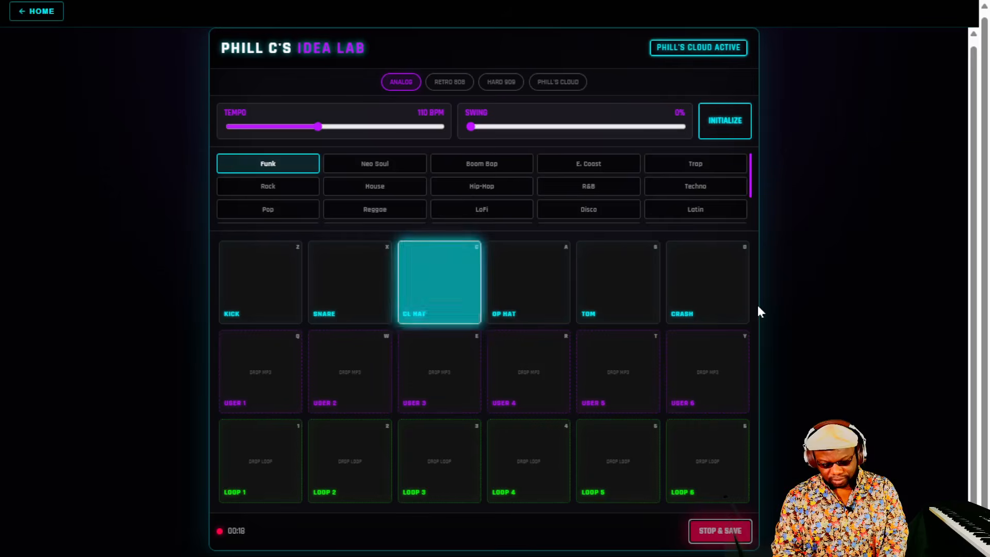
{"action": "key", "text": "c"}
{"action": "key", "text": "d"}
{"action": "key", "text": "z"}
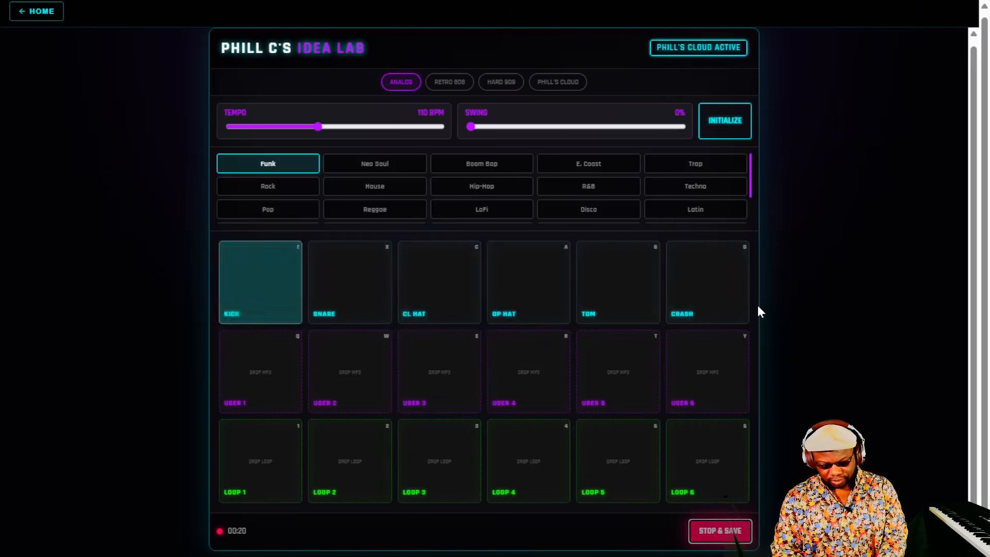
{"action": "key", "text": "c"}
{"action": "key", "text": "z"}
{"action": "key", "text": "x"}
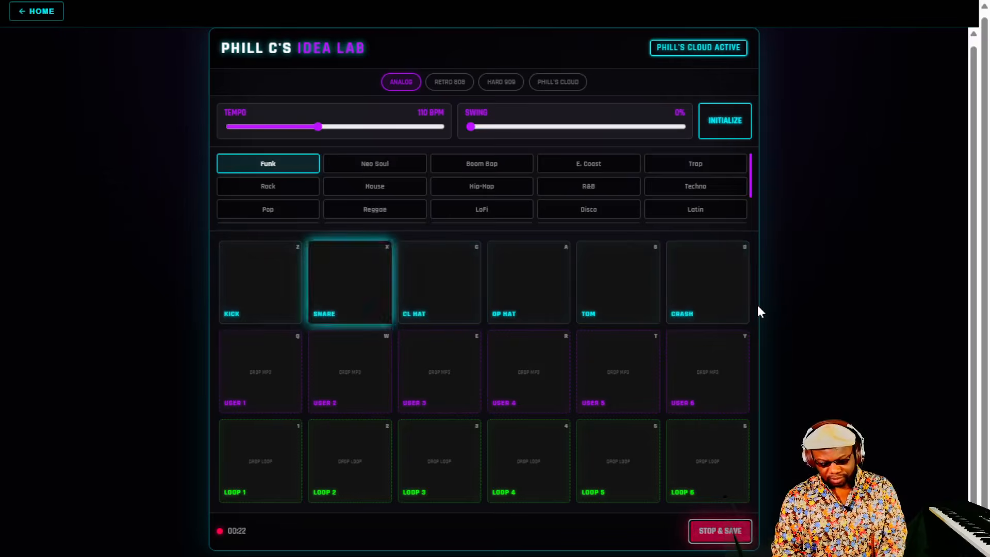
{"action": "key", "text": "c"}
{"action": "key", "text": "z"}
{"action": "key", "text": "x"}
{"action": "key", "text": "c"}
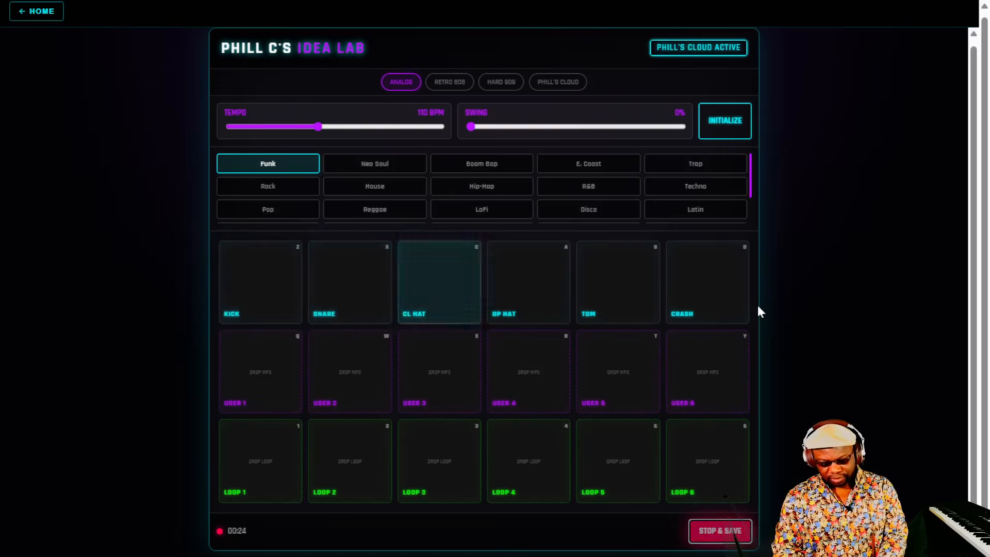
{"action": "key", "text": "z"}
{"action": "key", "text": "z"}
{"action": "key", "text": "x"}
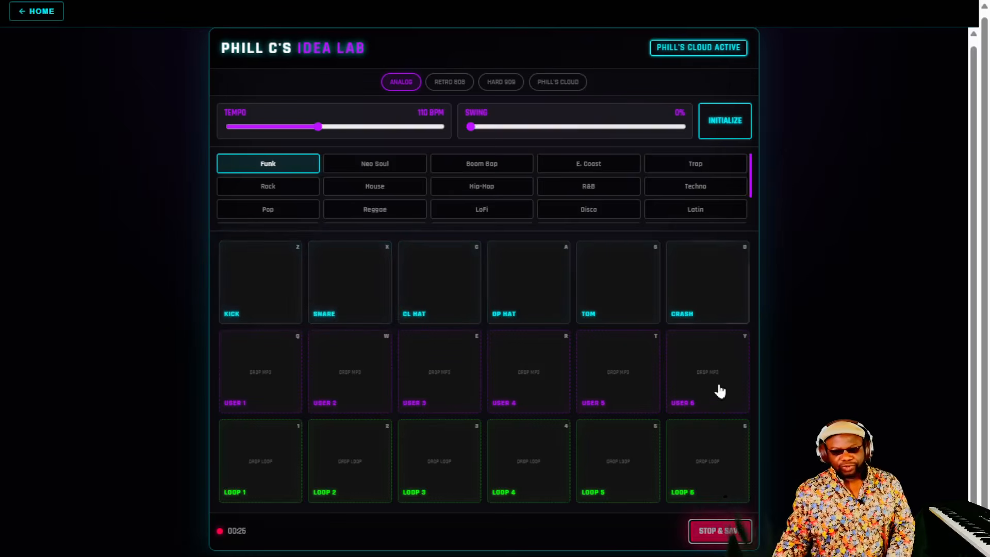
{"action": "left_click", "coordinate": [720, 536]}
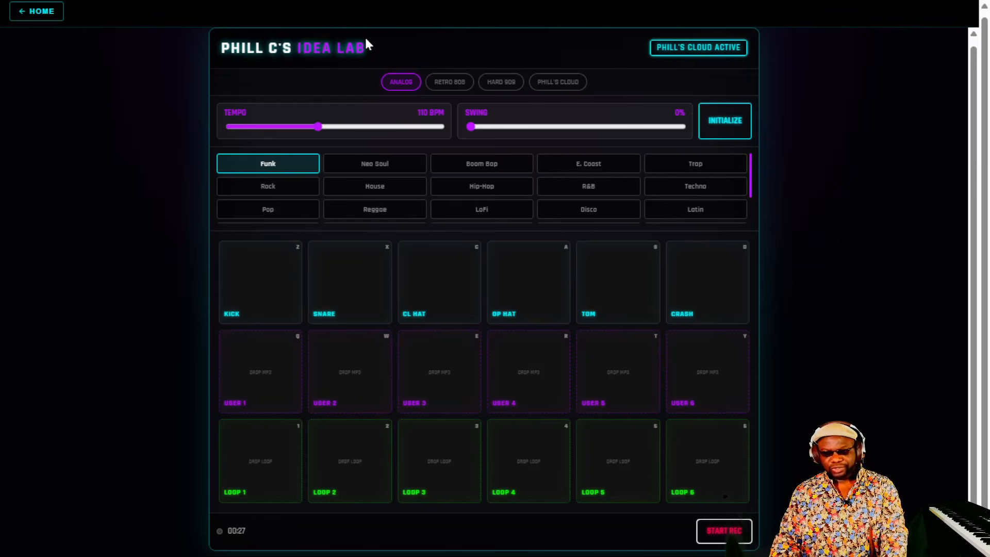
Switch to Suno and upload neon_session (12) from Downloads as the audio for a new song.
{"action": "key", "text": "ctrl+Tab"}
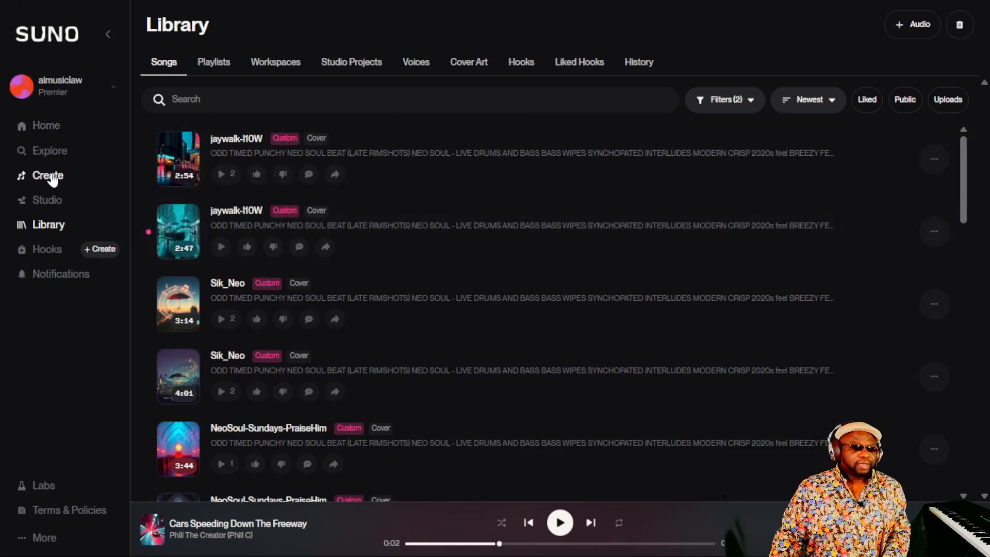
{"action": "left_click", "coordinate": [49, 177]}
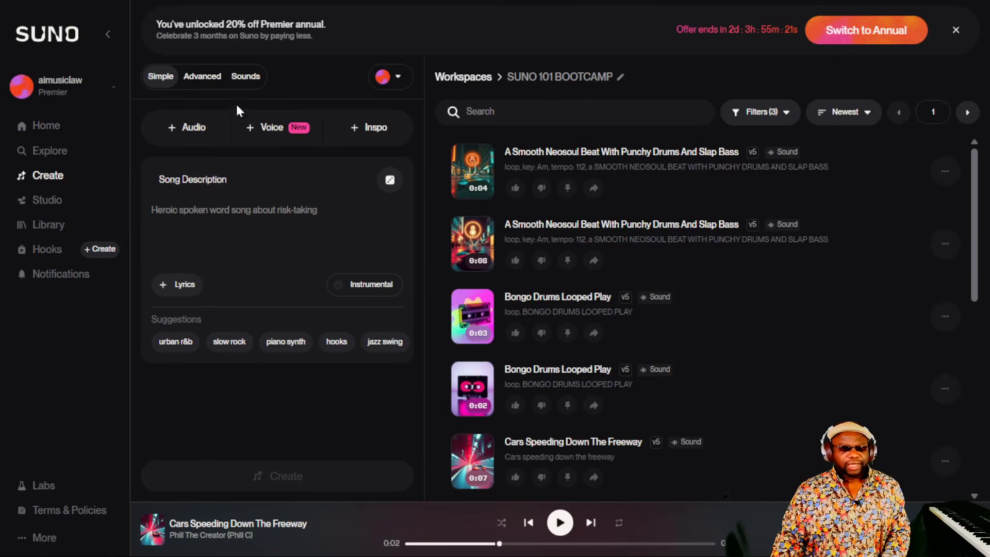
{"action": "left_click", "coordinate": [189, 128]}
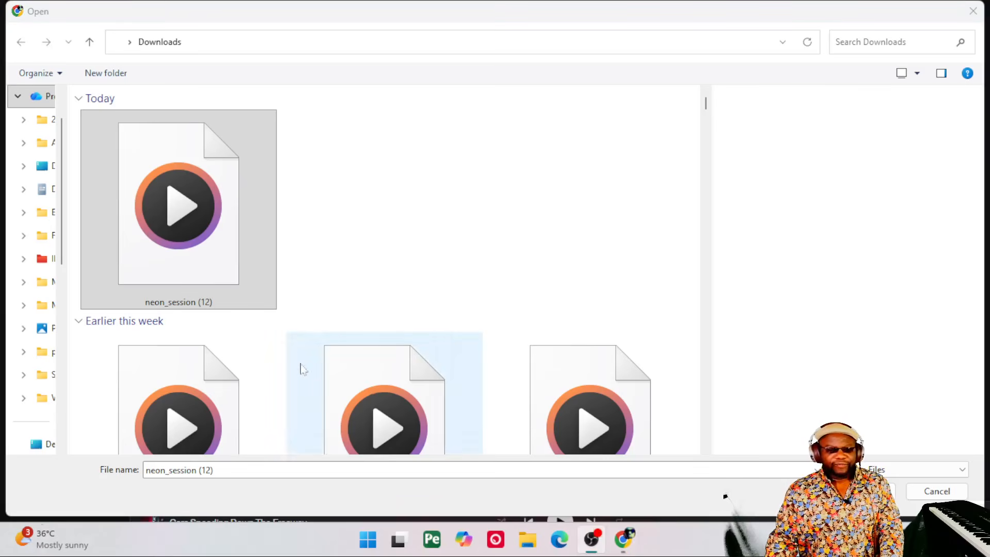
{"action": "left_click", "coordinate": [184, 265]}
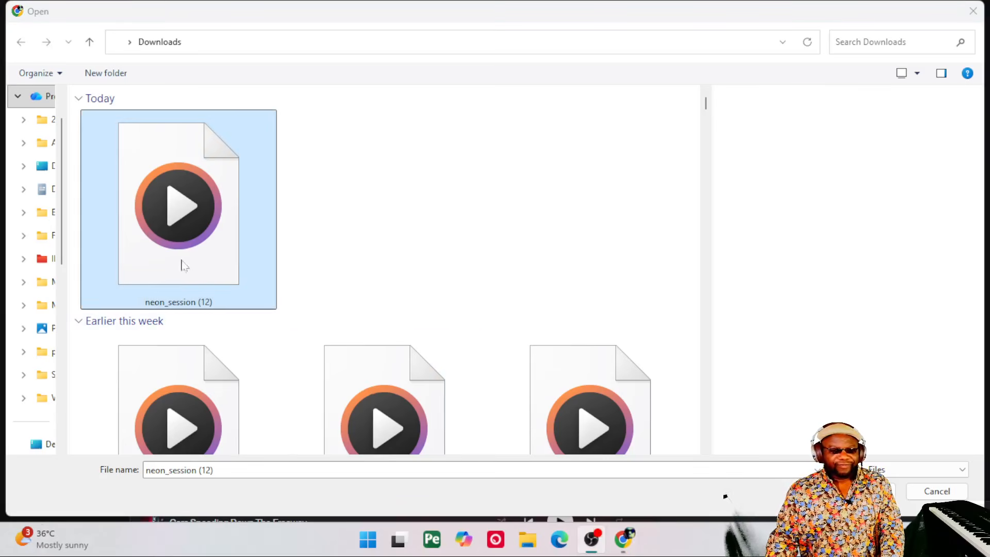
{"action": "double_click", "coordinate": [187, 233]}
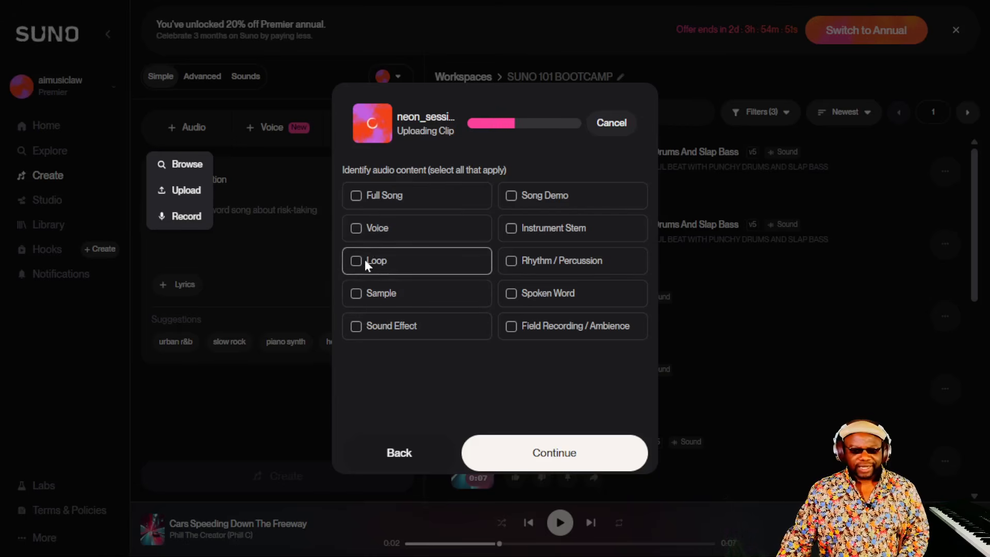
Identify the uploaded clip as Rhythm / Percussion and accept its suggested audio description.
{"action": "left_click", "coordinate": [512, 260]}
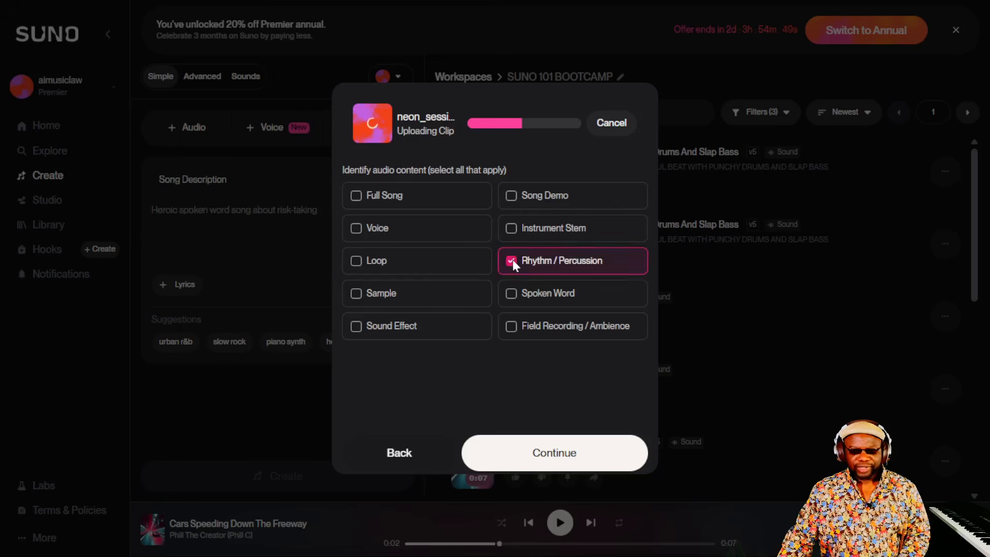
{"action": "left_click", "coordinate": [598, 459]}
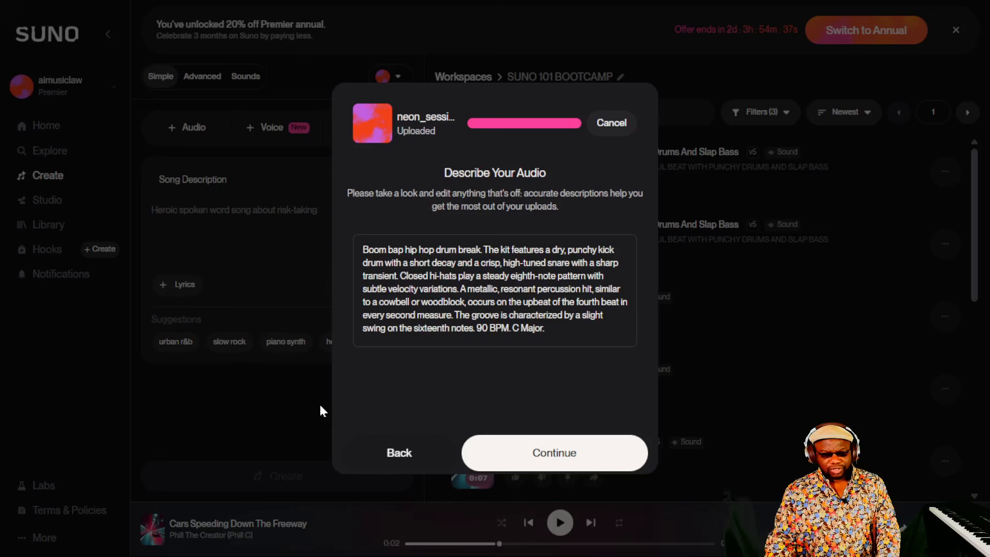
{"action": "left_click", "coordinate": [509, 461]}
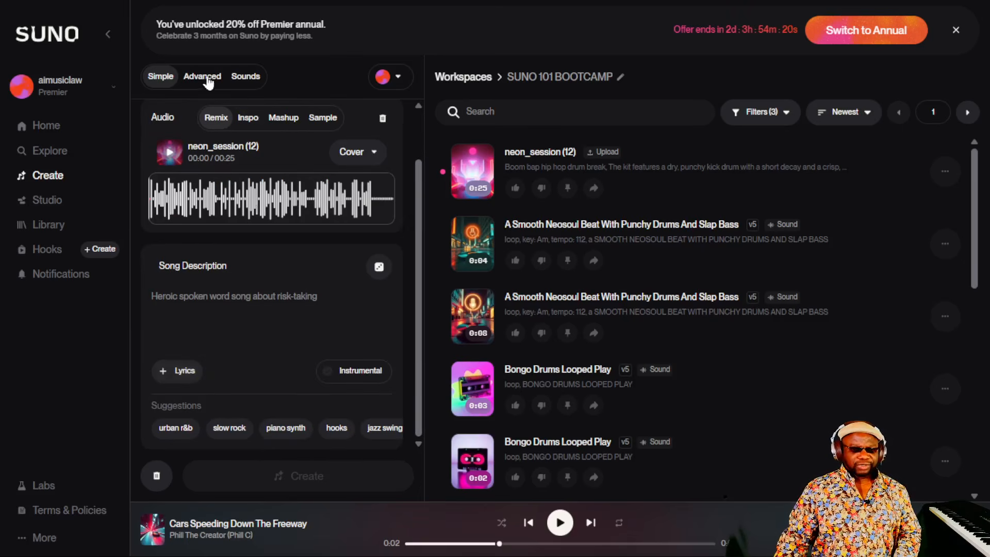
Switch song creation to Advanced mode and review the prefilled lyrics and styles text.
{"action": "left_click", "coordinate": [212, 77]}
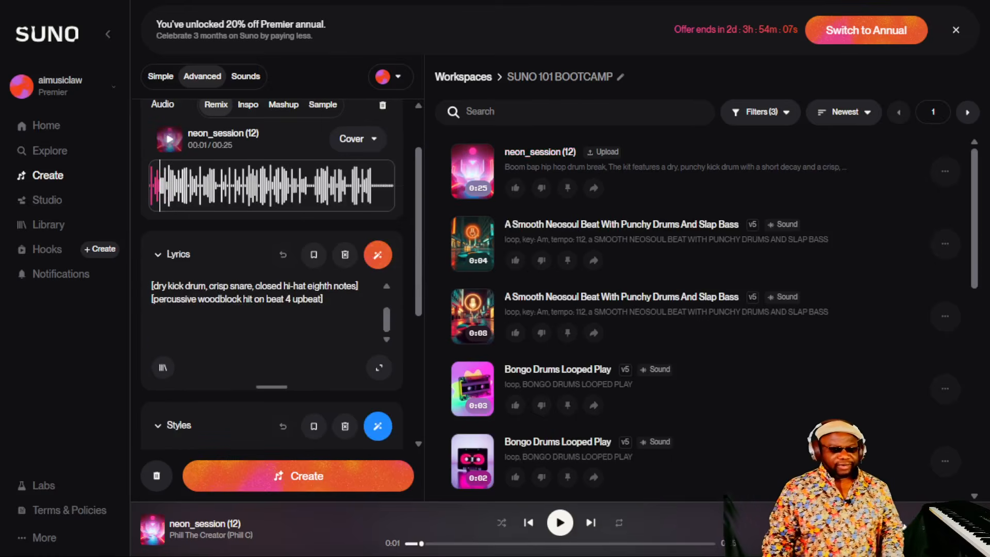
{"action": "scroll", "coordinate": [218, 312], "scroll_direction": "down", "scroll_amount": 4}
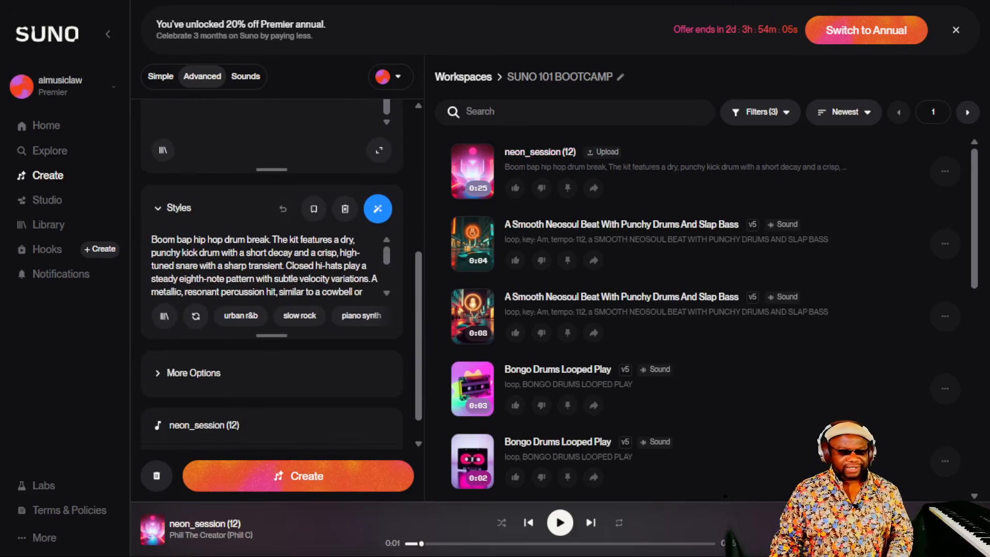
{"action": "scroll", "coordinate": [217, 279], "scroll_direction": "down", "scroll_amount": 5}
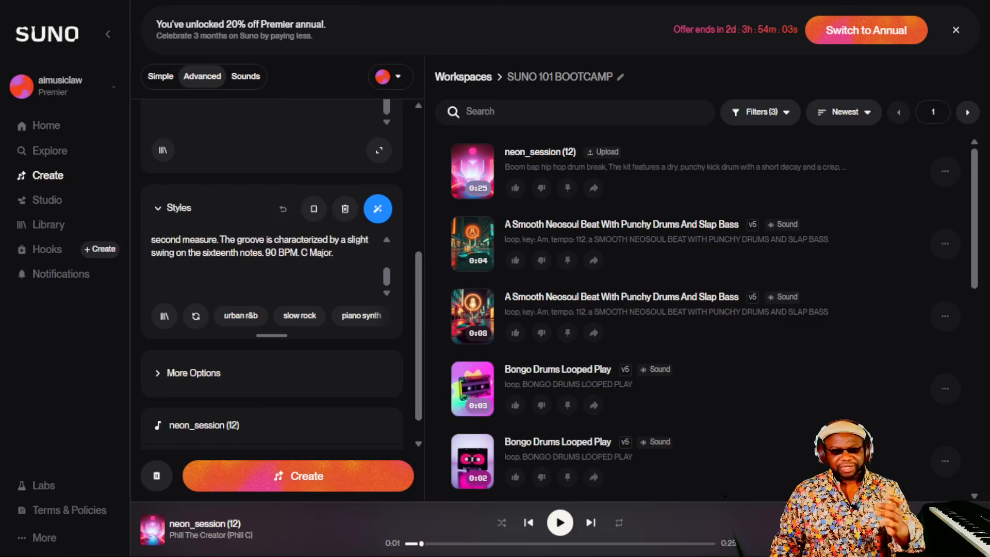
{"action": "left_click_drag", "start_coordinate": [387, 245], "coordinate": [386, 218]}
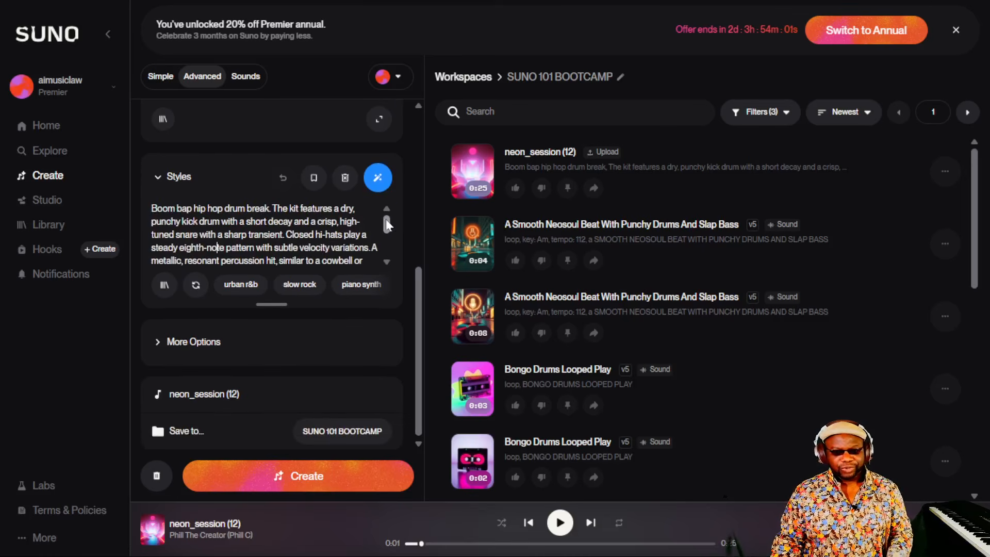
Set Audio Influence to 58% and Style Influence to 88% in the additional song options.
{"action": "left_click", "coordinate": [213, 342]}
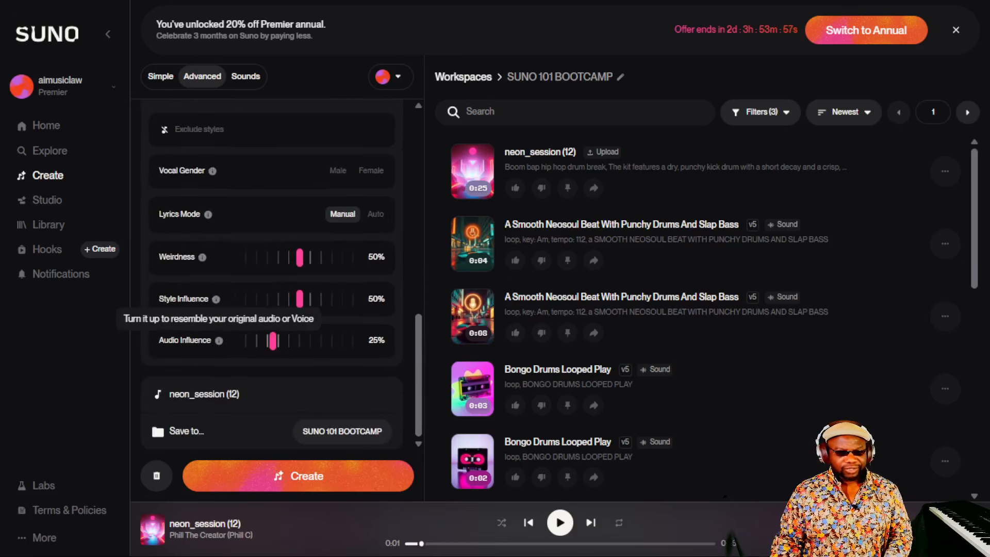
{"action": "left_click_drag", "start_coordinate": [273, 341], "coordinate": [308, 342]}
{"action": "left_click_drag", "start_coordinate": [320, 299], "coordinate": [343, 305]}
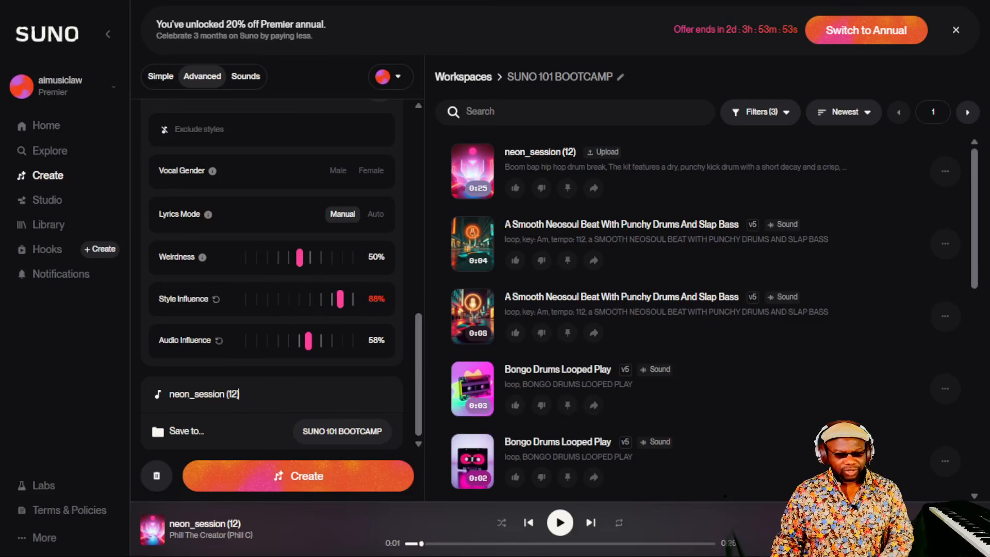
Title the song NEON SESSION and generate the cover from the uploaded drum clip.
{"action": "key", "text": "ctrl+a"}
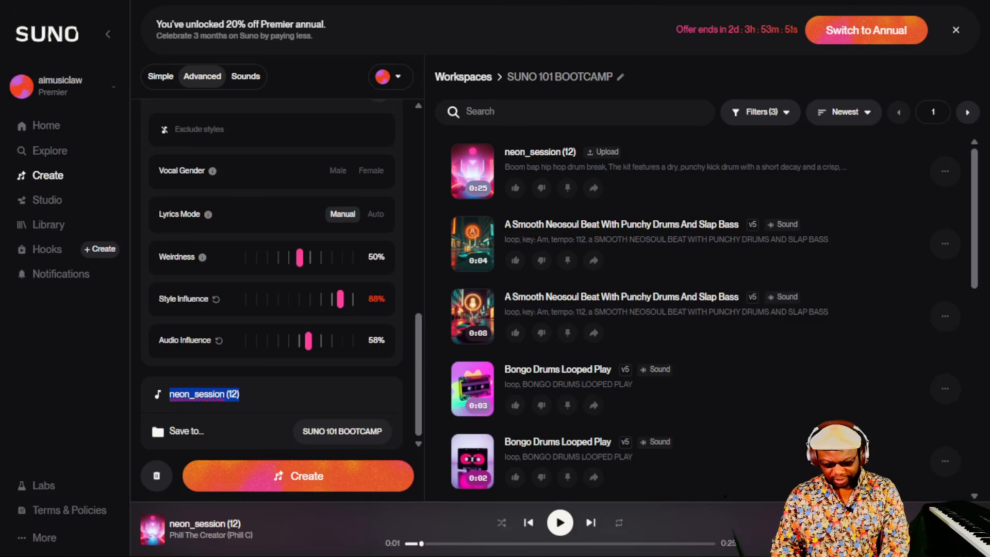
{"action": "type", "text": "NEON SESSION"}
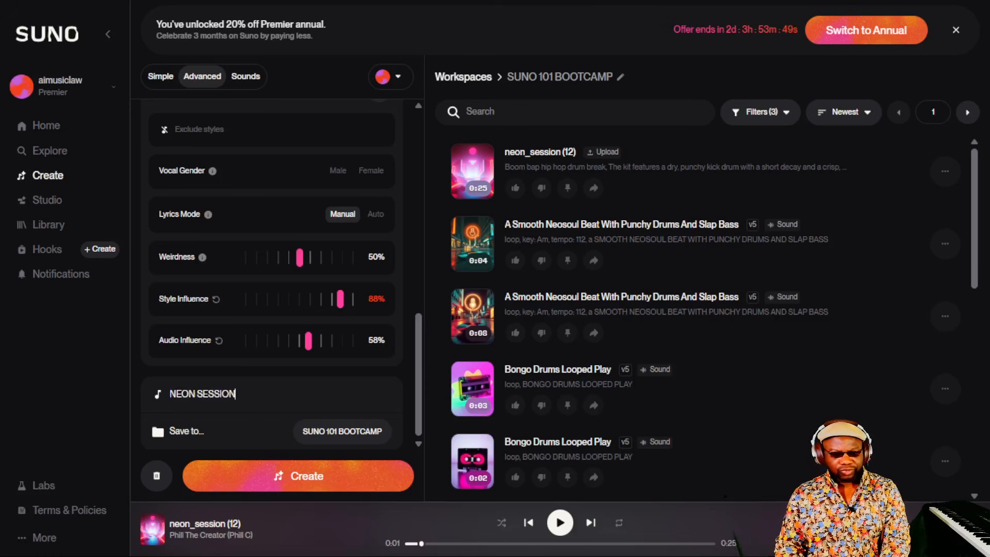
{"action": "left_click", "coordinate": [358, 482]}
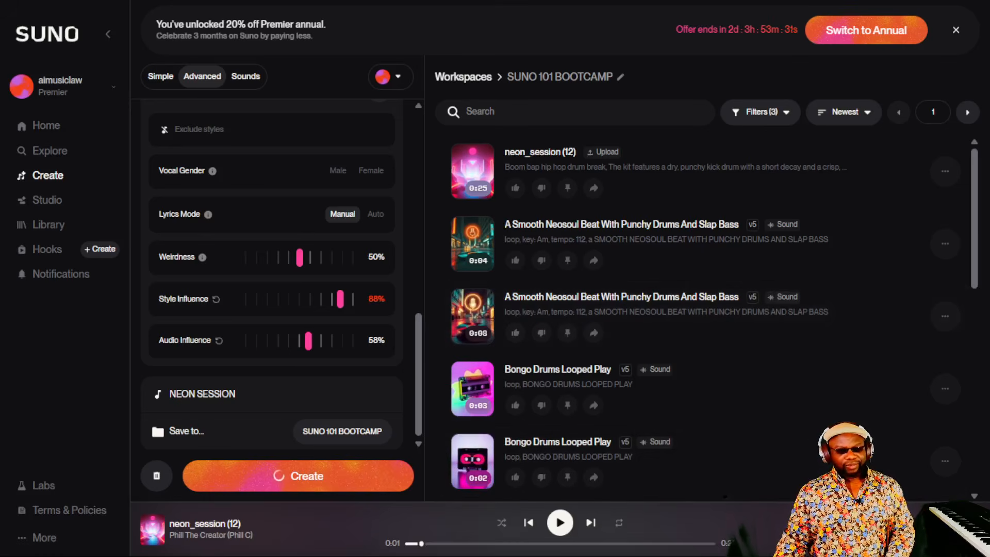
Listen to the first NEON SESSION cover in the workspace and pause its playback.
{"action": "left_click", "coordinate": [486, 188]}
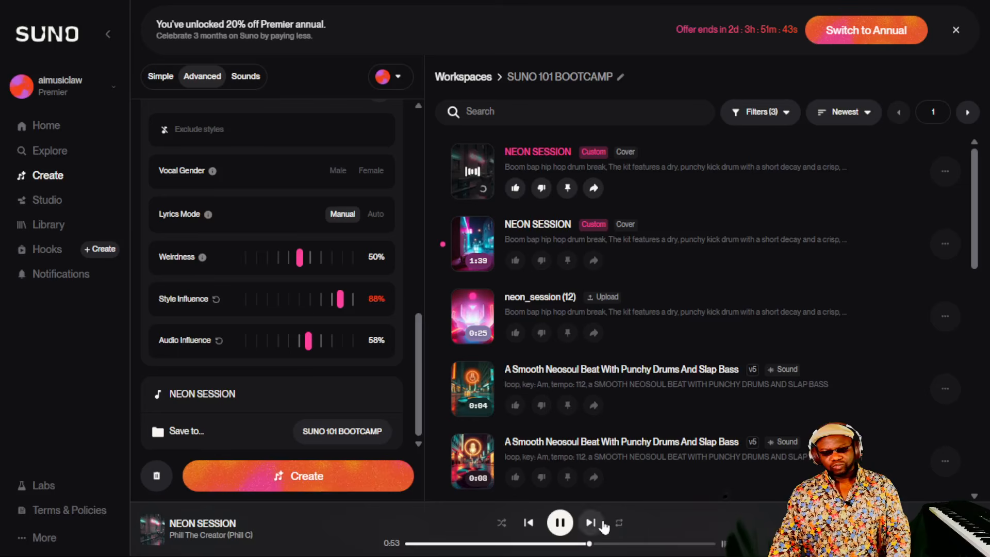
{"action": "left_click", "coordinate": [560, 522]}
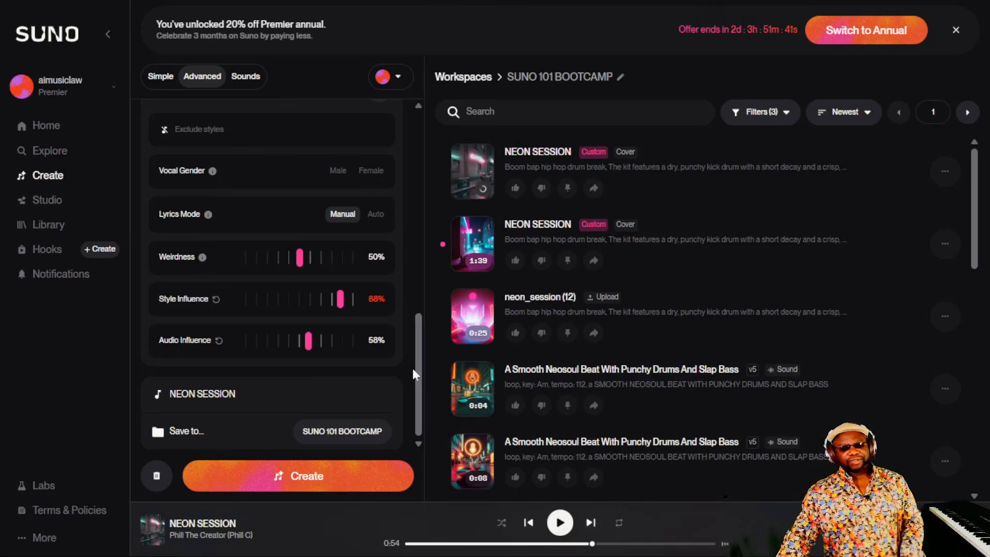
Listen to the 1:39 NEON SESSION cover in the workspace and pause its playback.
{"action": "left_click_drag", "start_coordinate": [416, 358], "coordinate": [415, 216]}
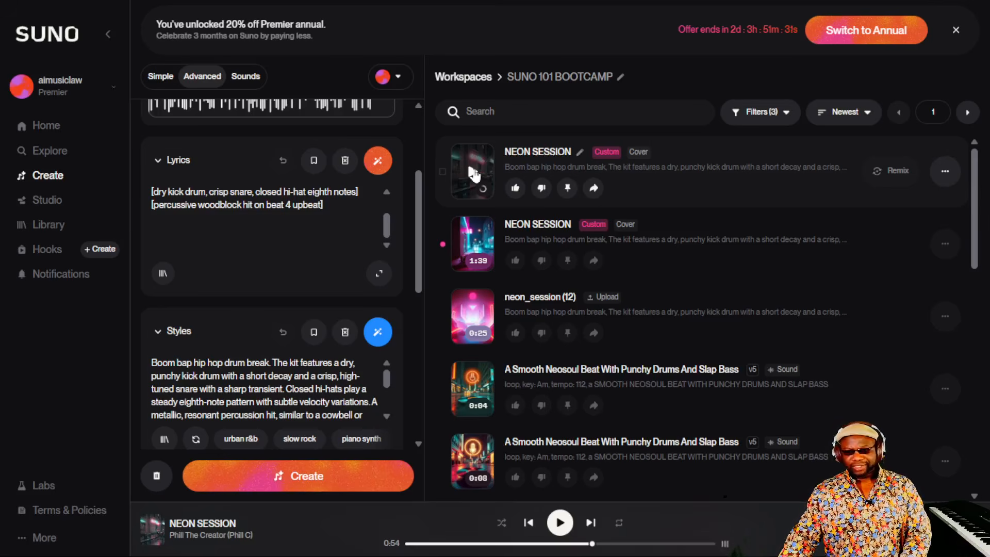
{"action": "left_click", "coordinate": [457, 253]}
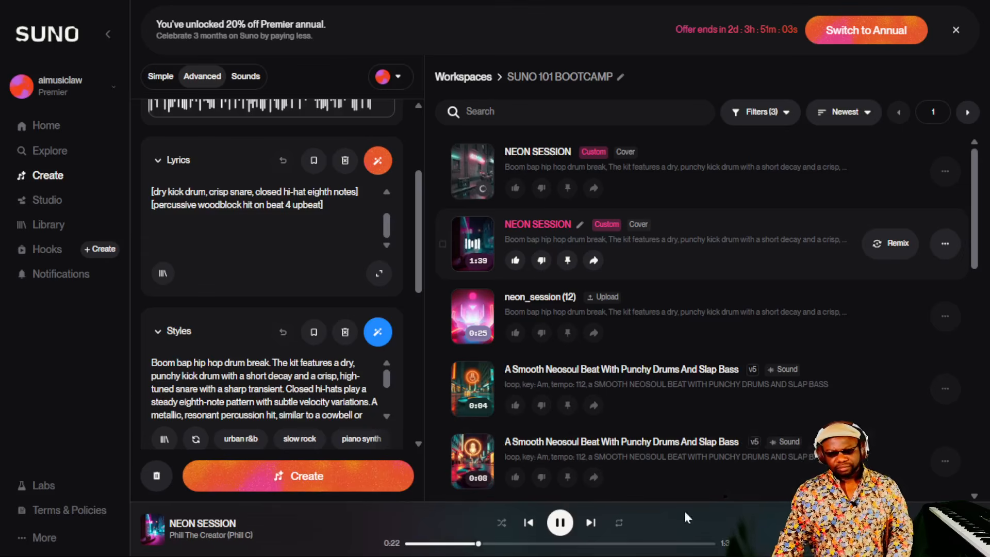
{"action": "left_click", "coordinate": [560, 522]}
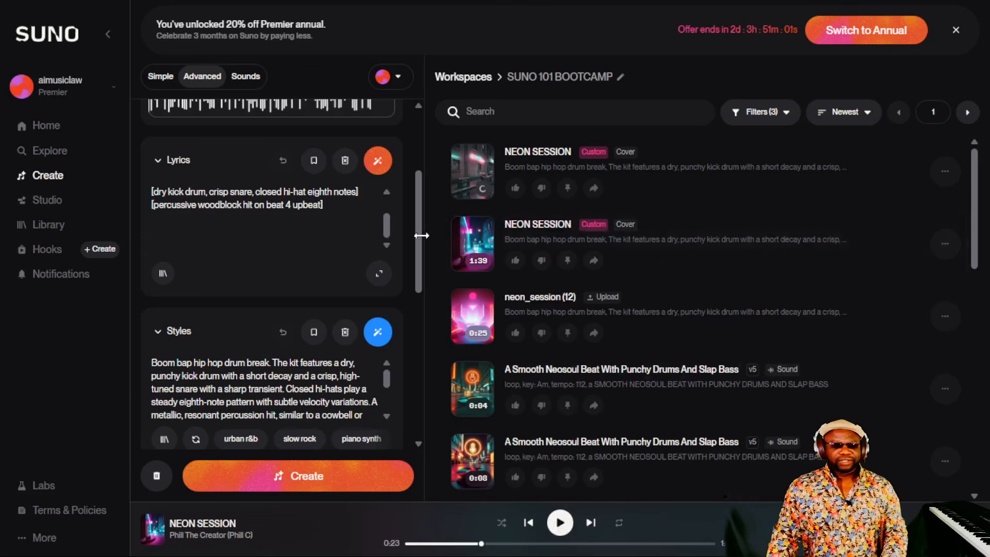
Widen the song creation area, enlarge the lyrics box, and replace the styles description with "STUTTER HI HATS AND KICK".
{"action": "left_click_drag", "start_coordinate": [421, 236], "coordinate": [673, 244]}
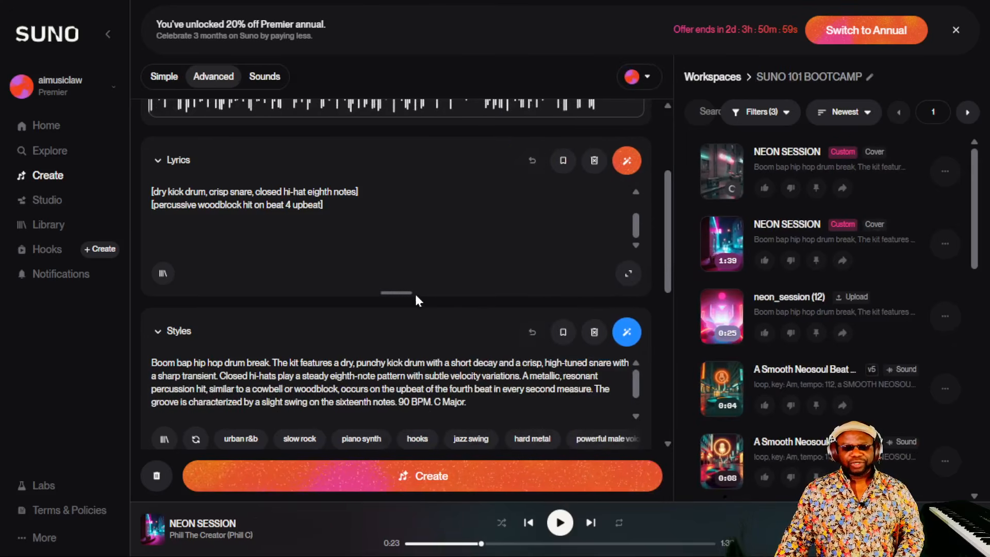
{"action": "left_click_drag", "start_coordinate": [394, 291], "coordinate": [395, 305]}
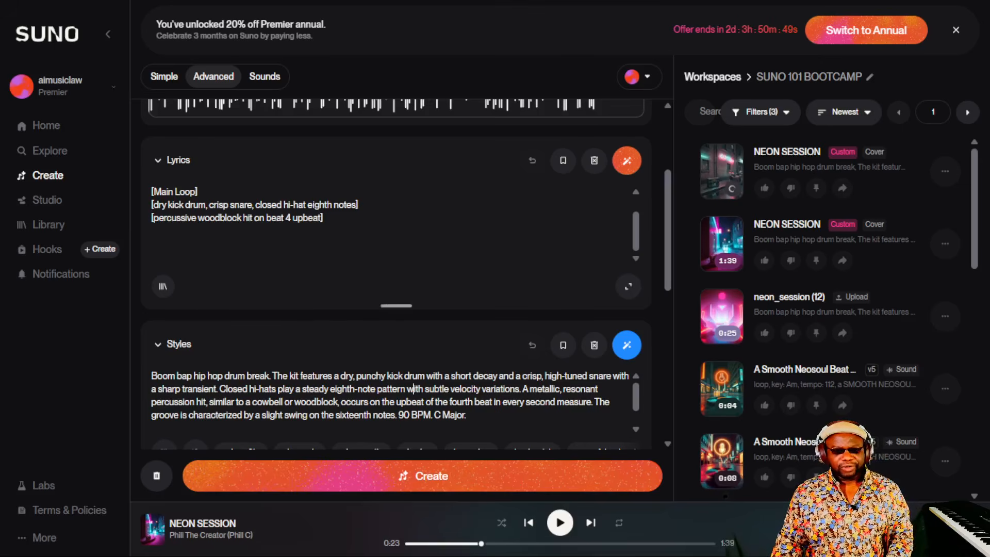
{"action": "left_click", "coordinate": [380, 402]}
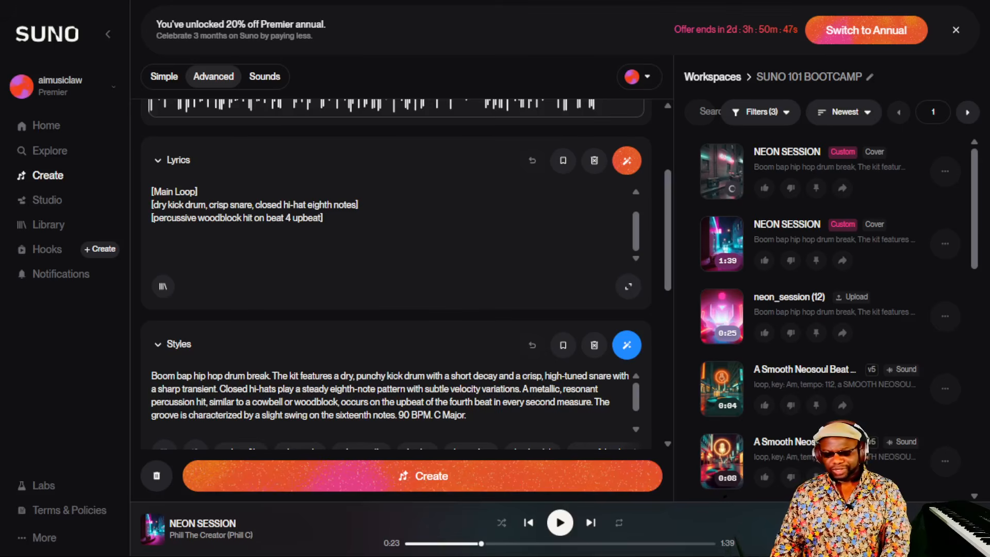
{"action": "key", "text": "ctrl+a"}
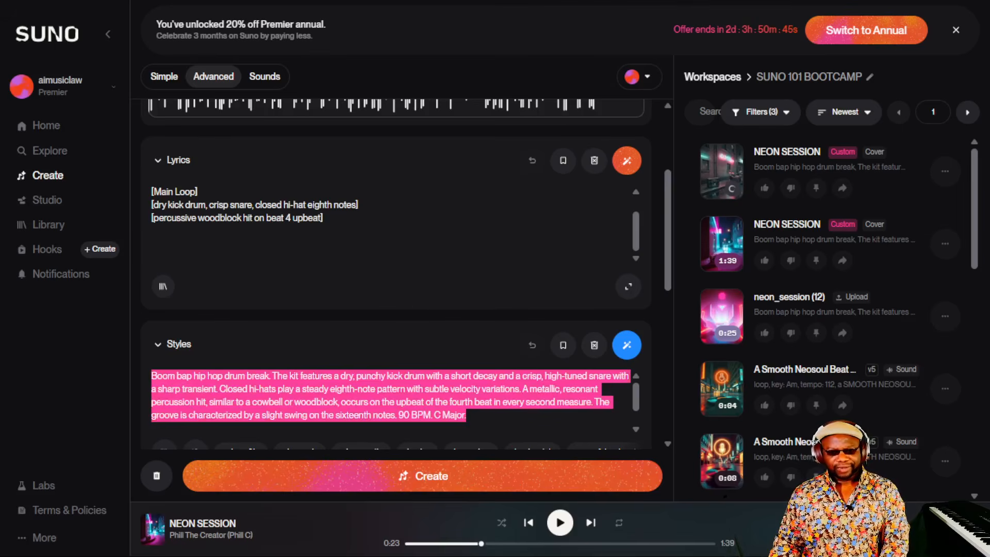
{"action": "type", "text": "STUTTER HI"}
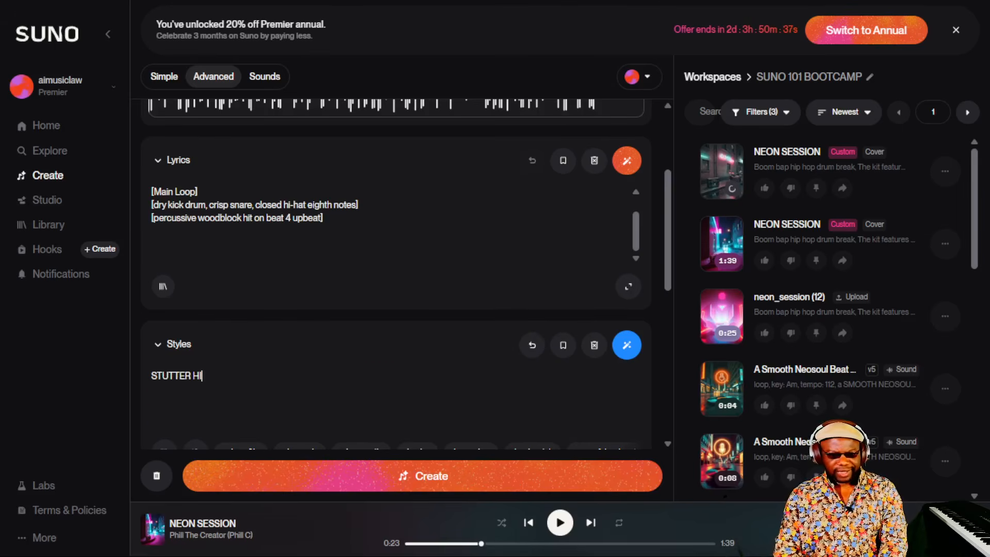
{"action": "type", "text": " HATS AND "}
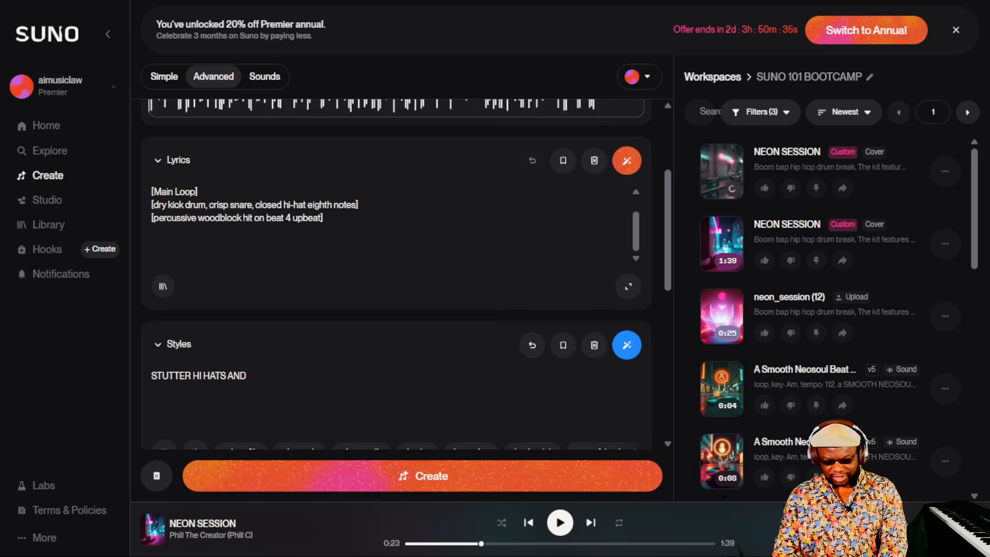
{"action": "type", "text": "KICK"}
{"action": "key", "text": "ctrl+a"}
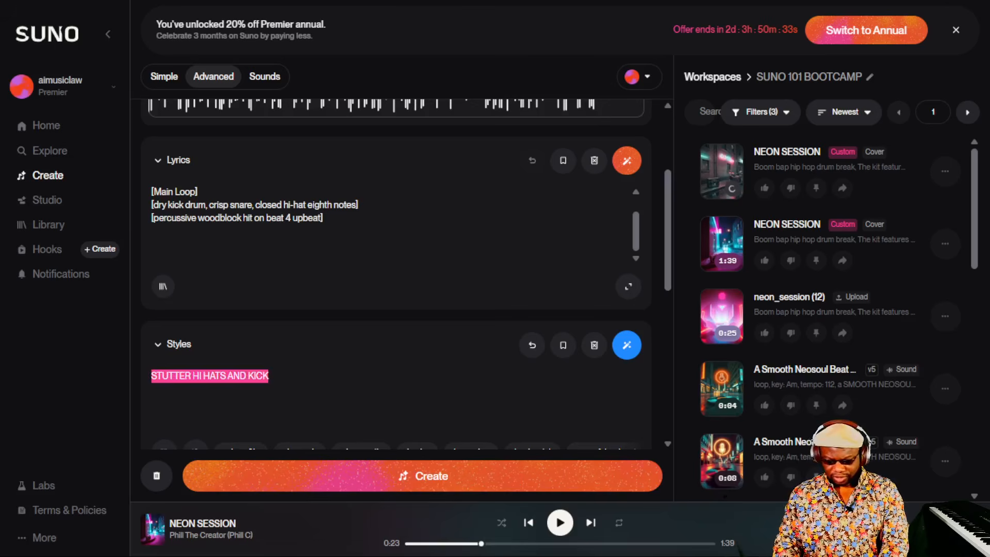
Insert the line "NEO SOUL OFF TIMED BEAT" above the existing text in the styles description.
{"action": "key", "text": "Left"}
{"action": "type", "text": "NEO SOUL"}
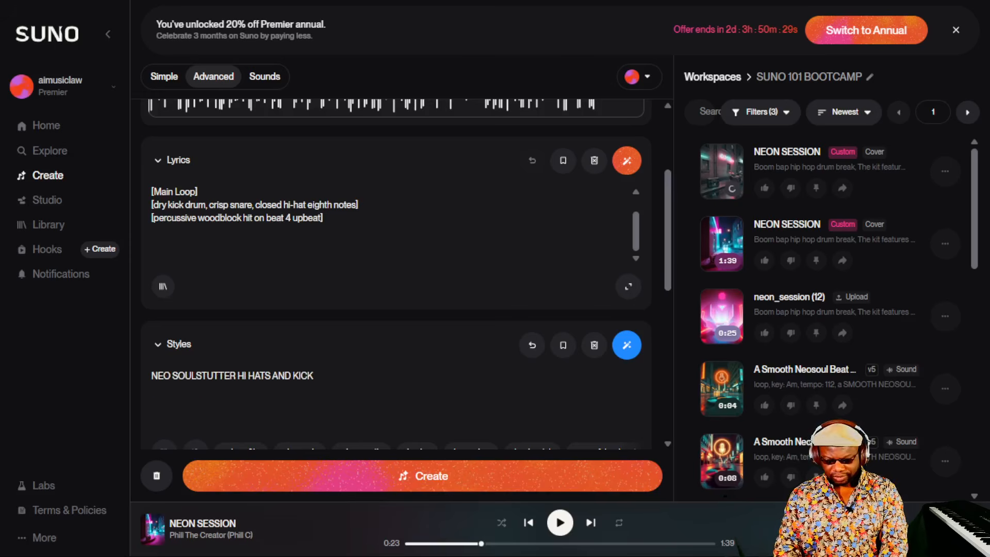
{"action": "key", "text": "Return"}
{"action": "type", "text": "OFF"}
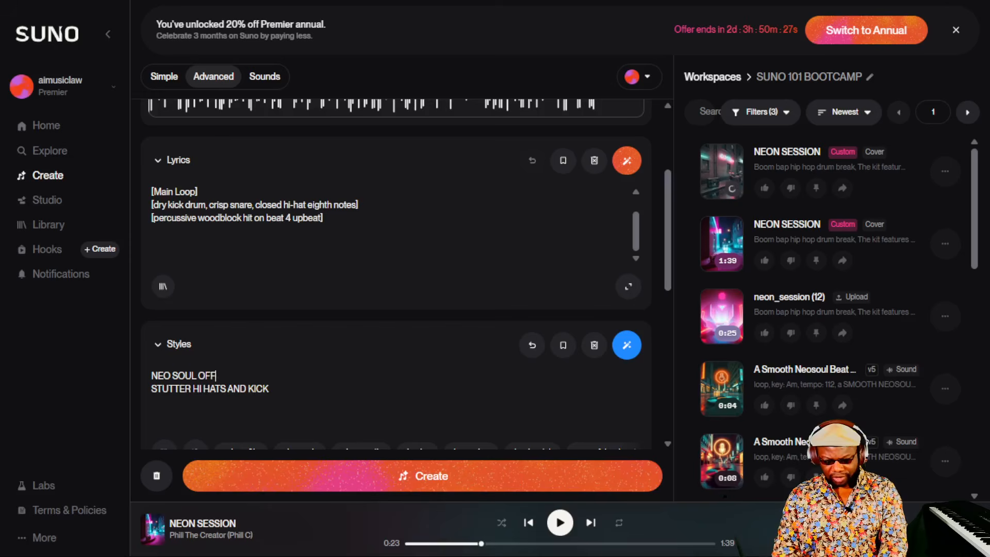
{"action": "type", "text": " TIMED BEAT"}
Add "ELECTRIC BASS AND RHODES KEYS" as the second line of the styles description.
{"action": "key", "text": "Return"}
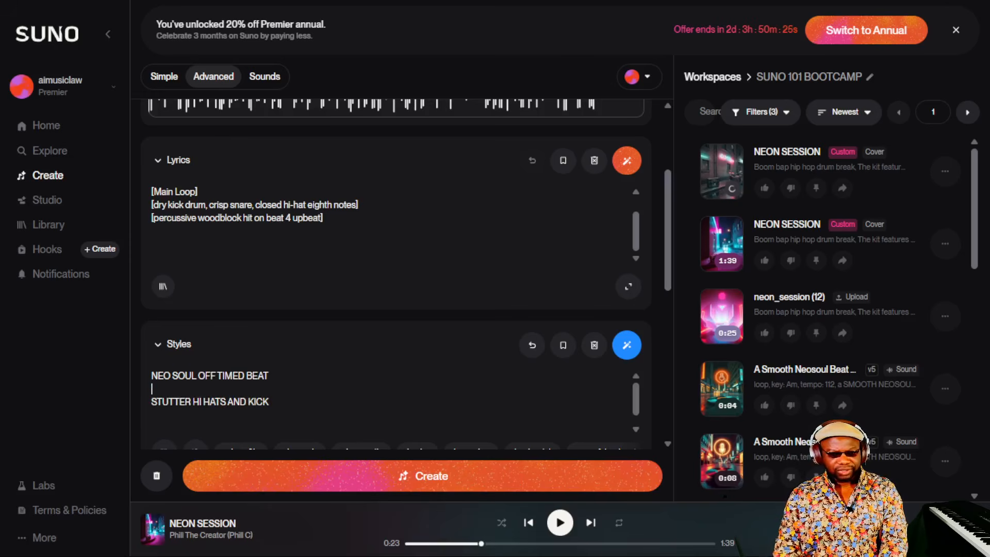
{"action": "type", "text": "ELECTRIC"}
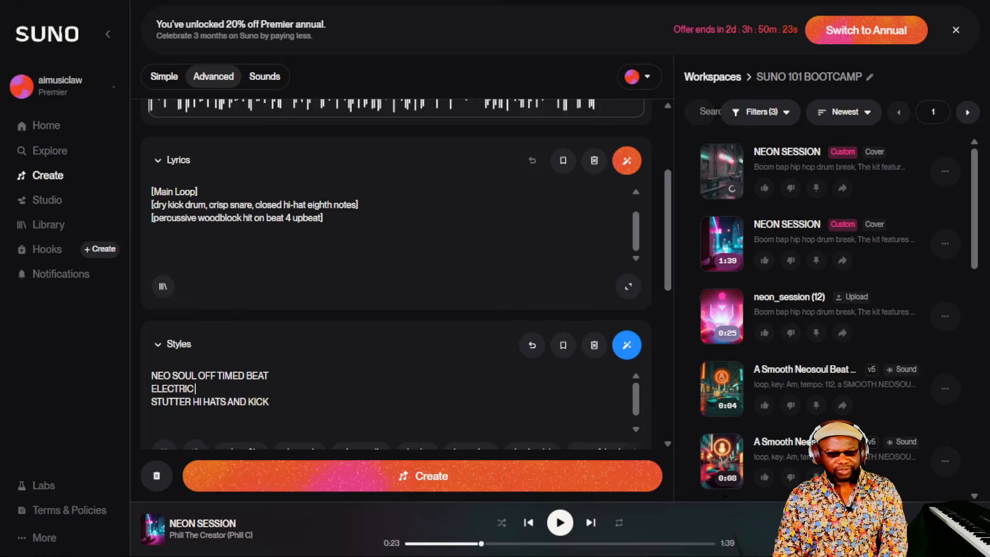
{"action": "type", "text": " BASS AND"}
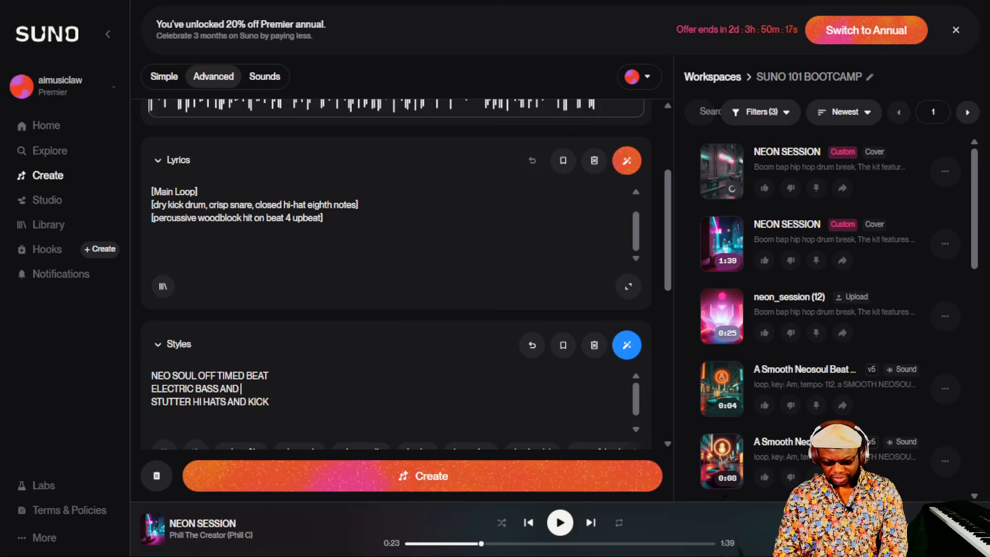
{"action": "type", "text": "RHODES"}
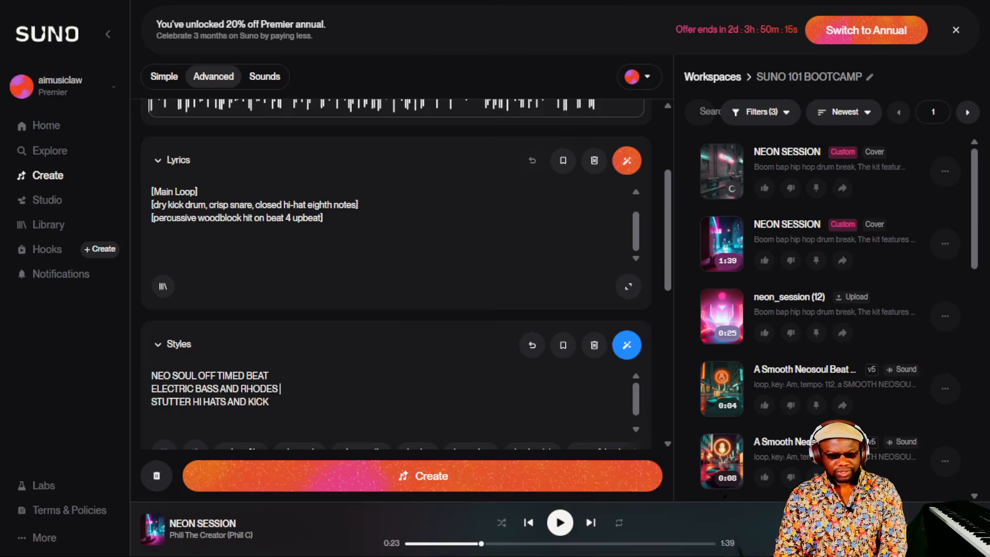
{"action": "type", "text": " KEYS"}
Set Audio Influence to 29%, retitle the song NEON SESSION-NEO, and narrow the song creation area.
{"action": "scroll", "coordinate": [409, 285], "scroll_direction": "up", "scroll_amount": 3}
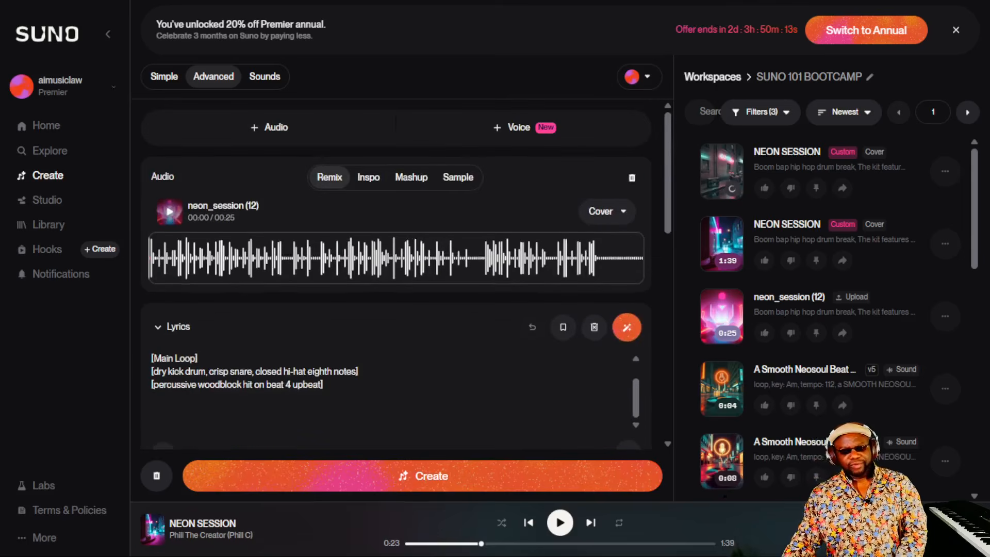
{"action": "scroll", "coordinate": [449, 365], "scroll_direction": "down", "scroll_amount": 10}
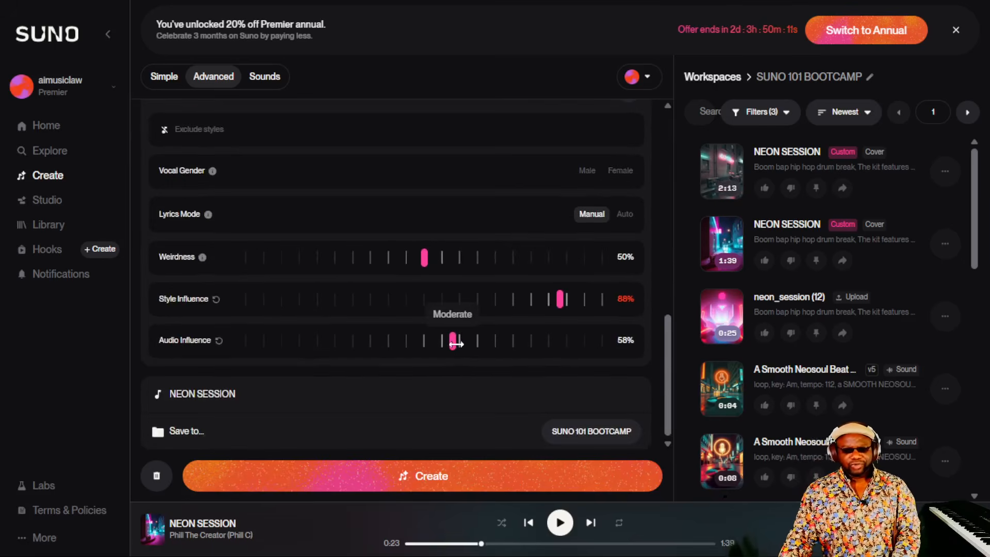
{"action": "left_click_drag", "start_coordinate": [446, 344], "coordinate": [350, 340]}
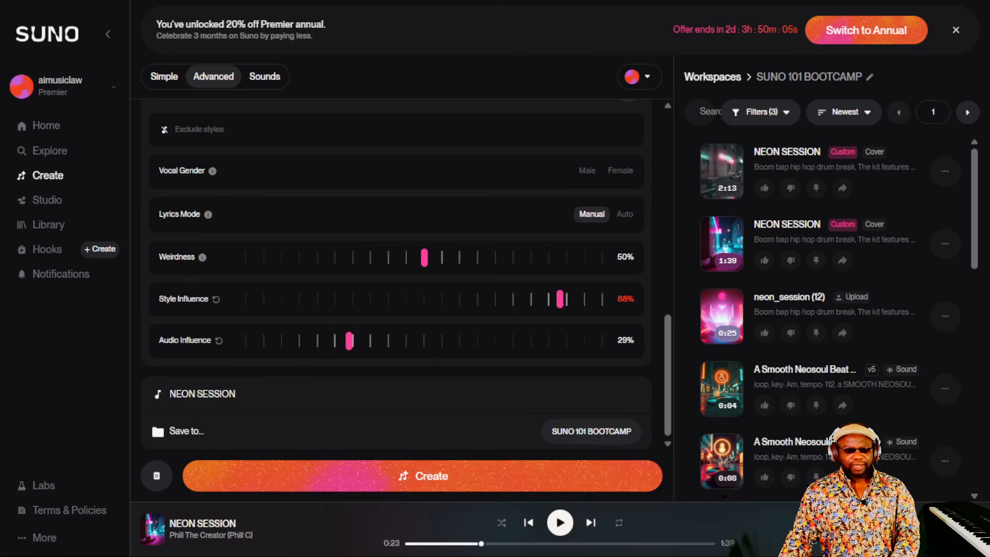
{"action": "type", "text": "-"}
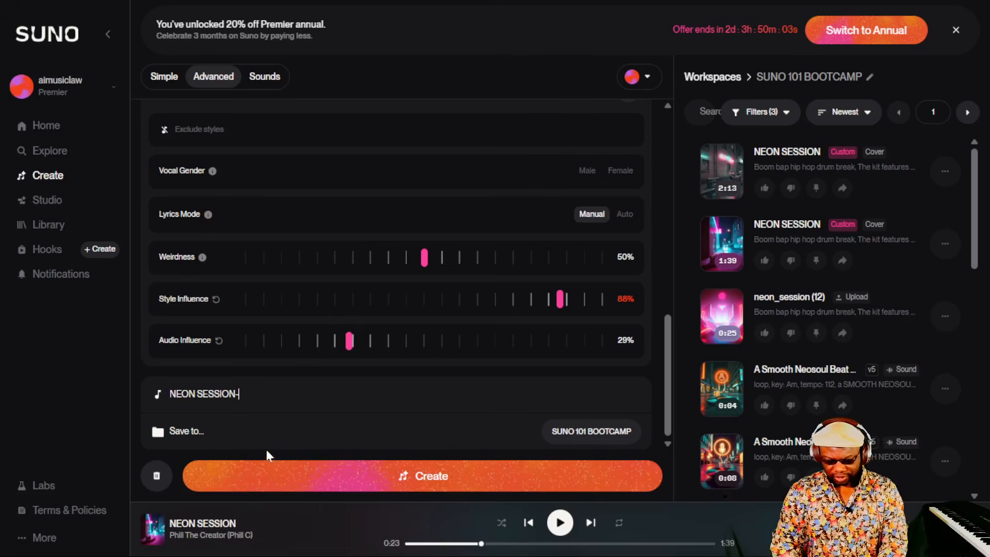
{"action": "type", "text": "NEO"}
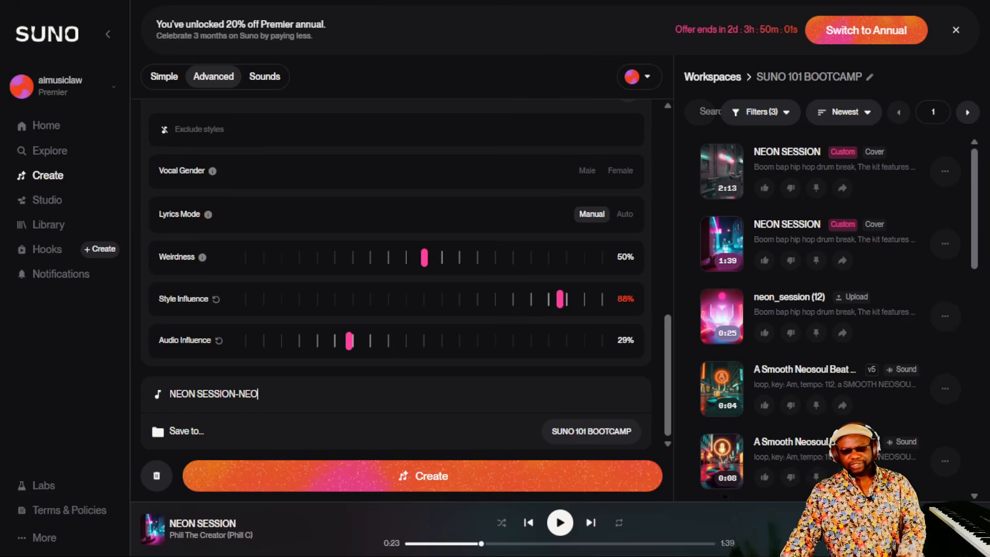
{"action": "left_click_drag", "start_coordinate": [674, 156], "coordinate": [477, 163]}
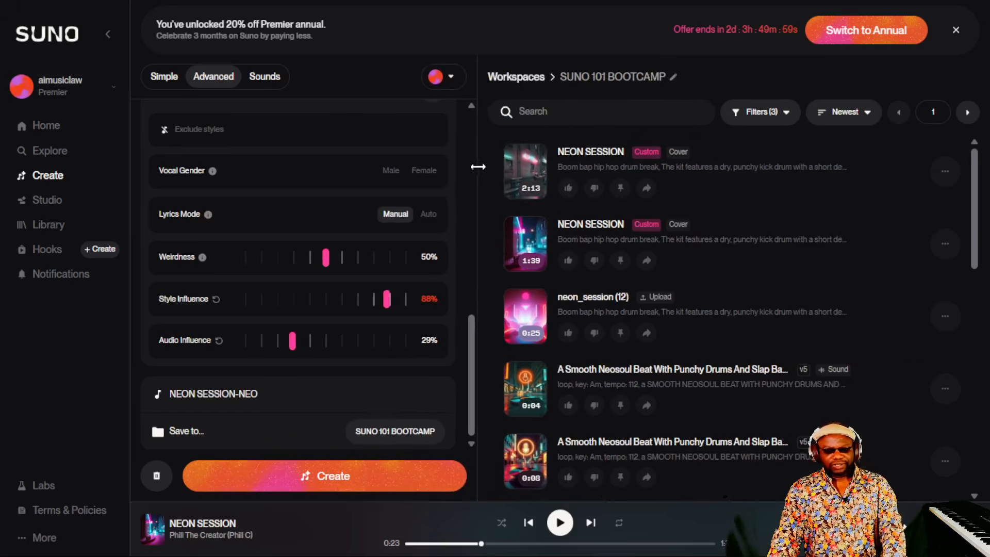
{"action": "scroll", "coordinate": [410, 373], "scroll_direction": "up", "scroll_amount": 10}
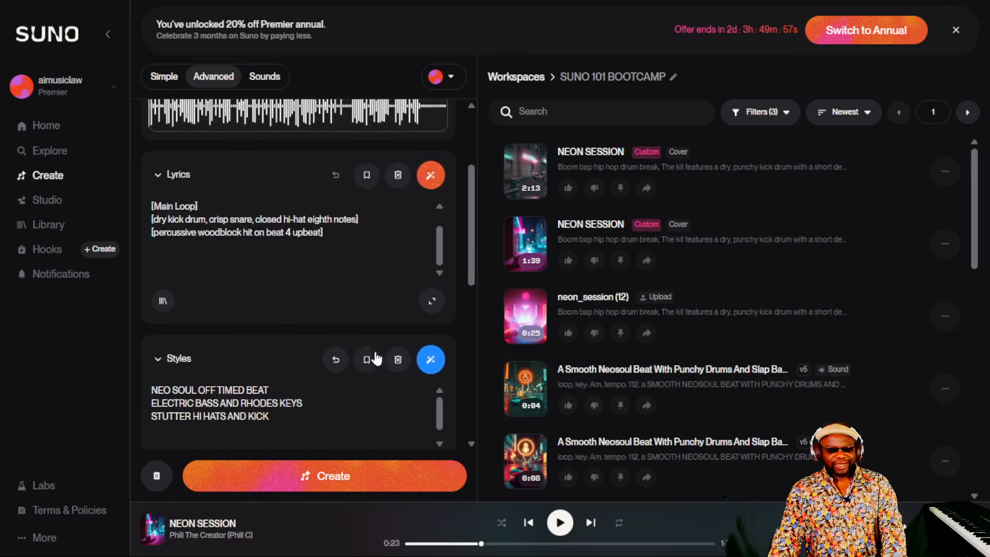
{"action": "left_click", "coordinate": [324, 233]}
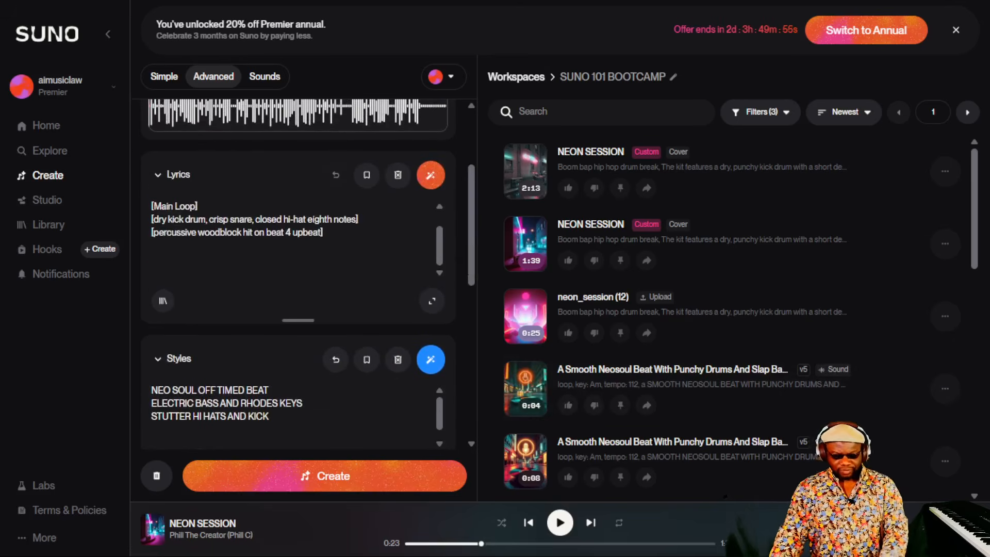
{"action": "key", "text": "ctrl+a"}
{"action": "key", "text": "BackSpace"}
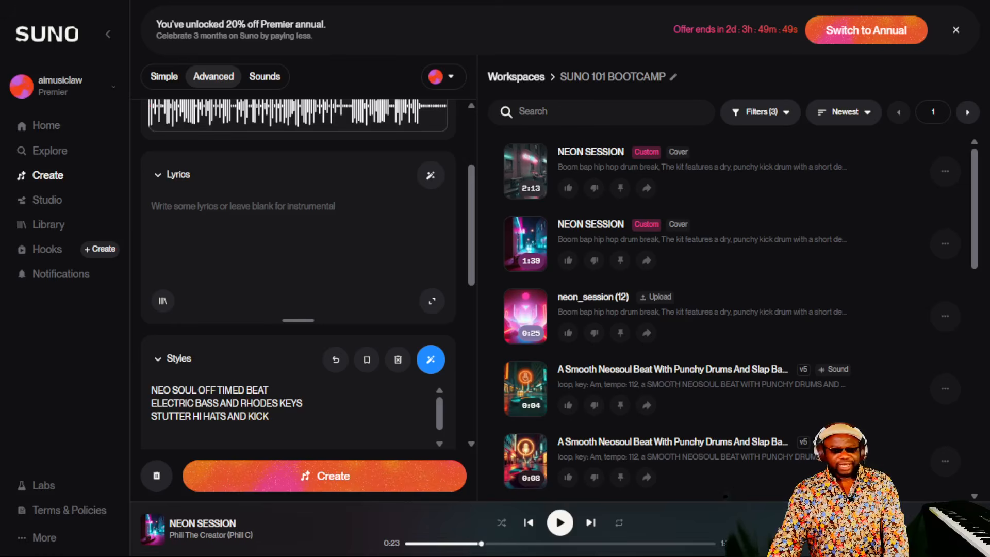
{"action": "type", "text": "[Instrumental]  [Main Loop] [dry kick drum, crisp snare, closed hi-hat eighth notes] [percussive woodblock hit on beat 4 upbeat]"}
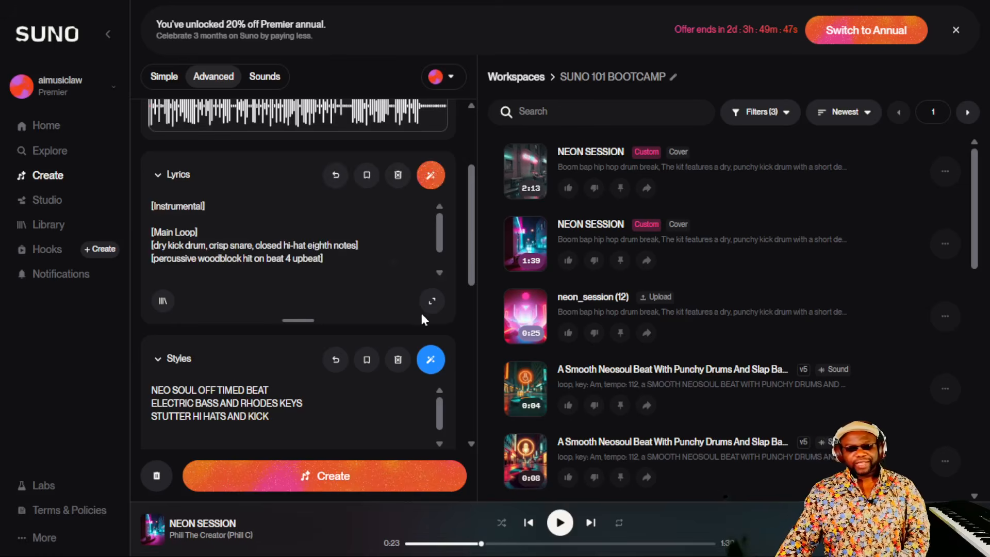
Delete all the prefilled lyrics in the expanded lyrics editor and return to the regular song form.
{"action": "left_click", "coordinate": [431, 301]}
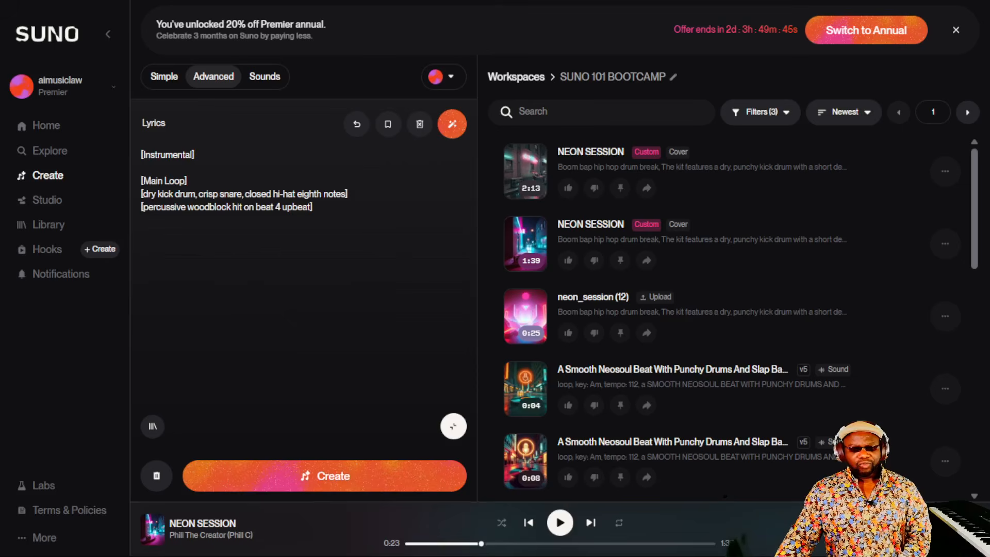
{"action": "left_click_drag", "start_coordinate": [312, 207], "coordinate": [144, 154]}
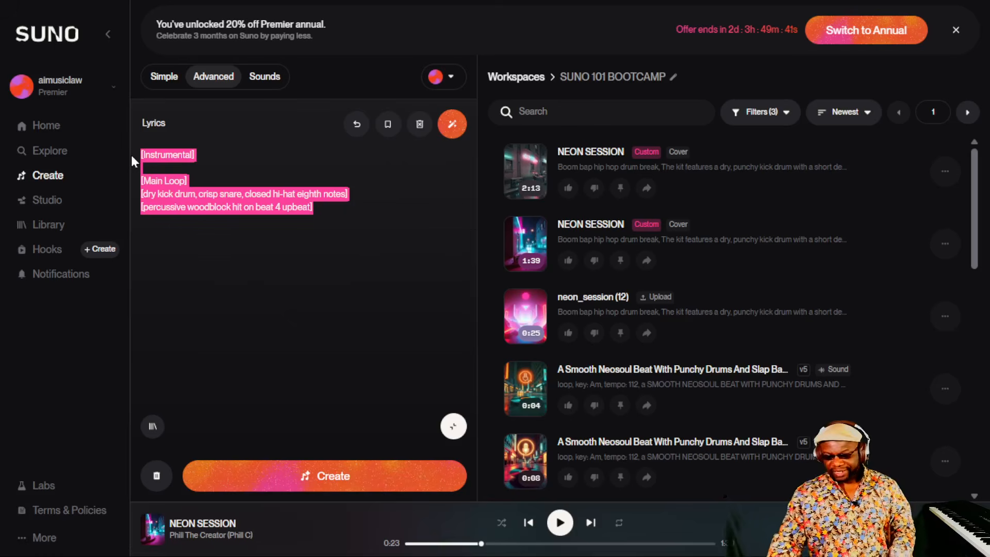
{"action": "key", "text": "BackSpace"}
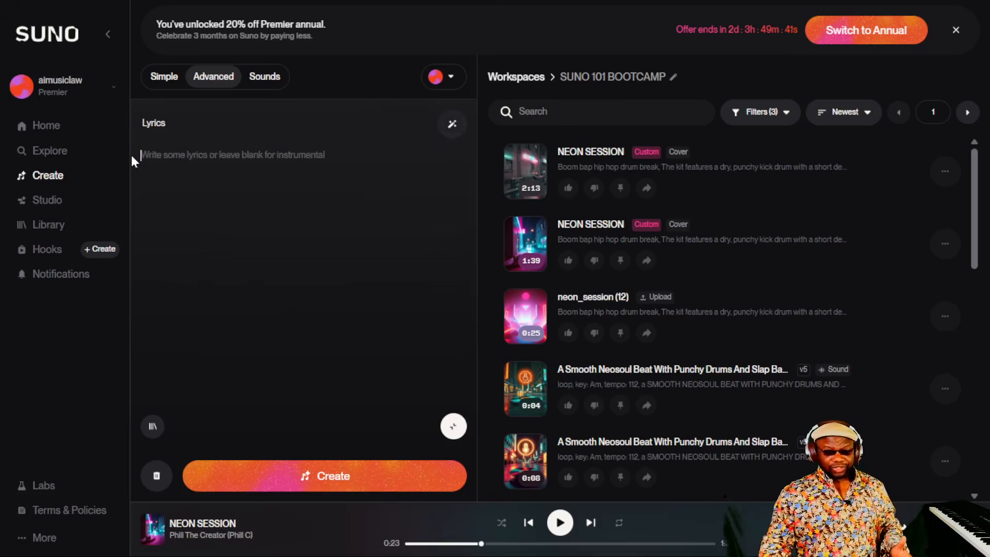
{"action": "left_click", "coordinate": [454, 433]}
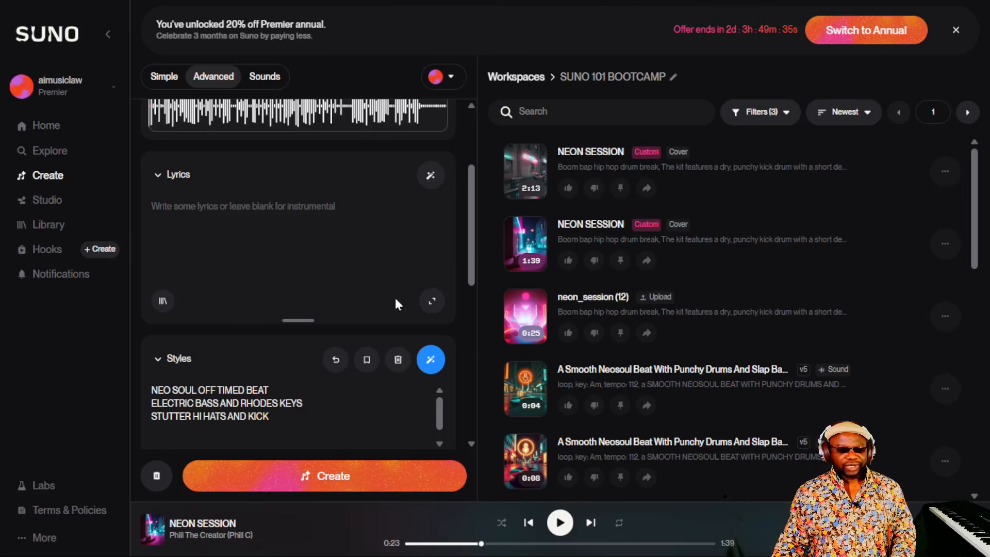
{"action": "left_click", "coordinate": [432, 300]}
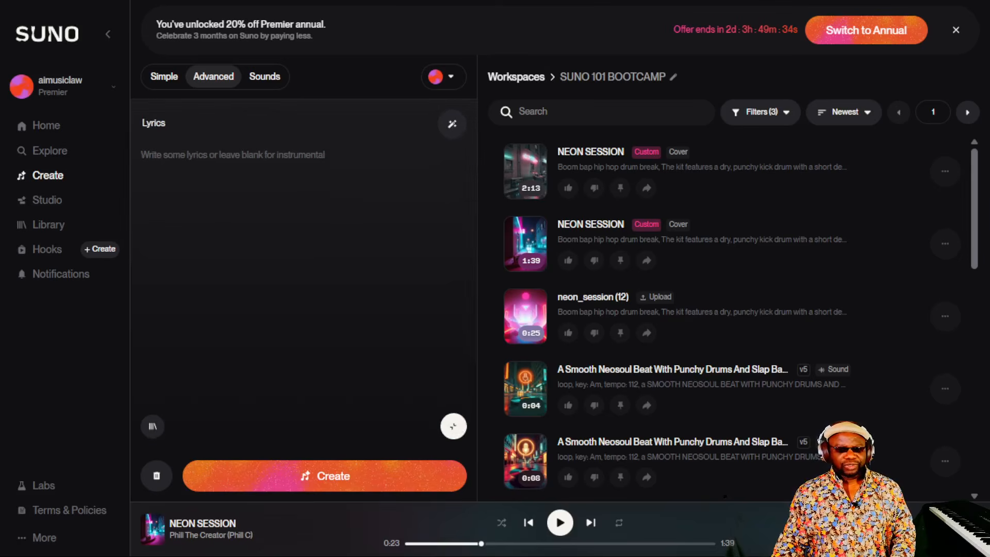
{"action": "left_click", "coordinate": [453, 426]}
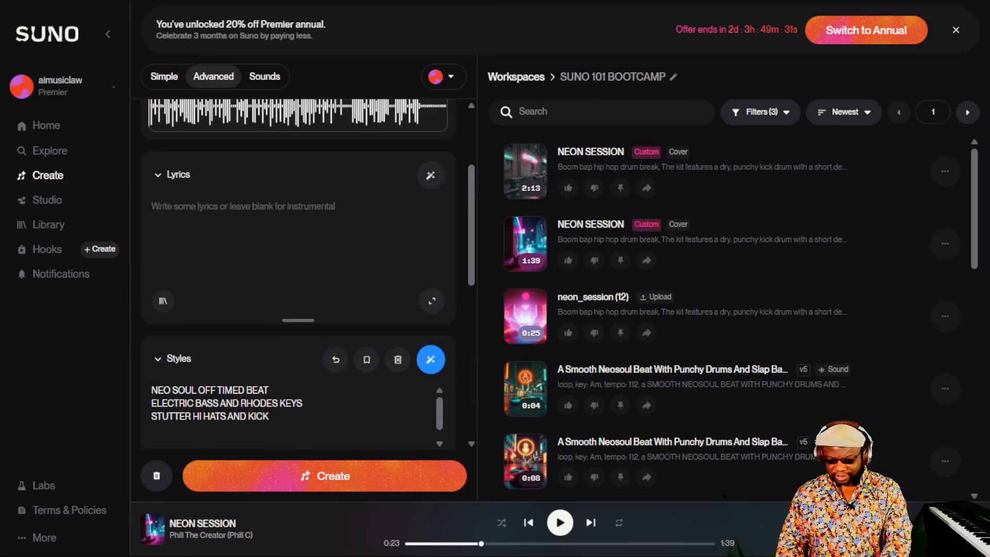
Enter "[INSTRUMENTAL]" as the song's lyrics.
{"action": "type", "text": "[IN"}
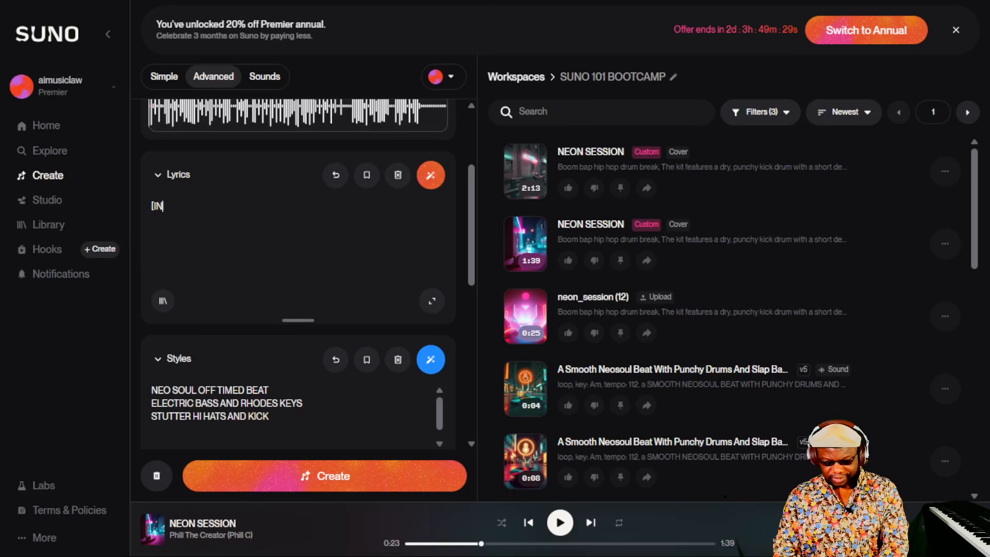
{"action": "type", "text": "STRUMENTAL"}
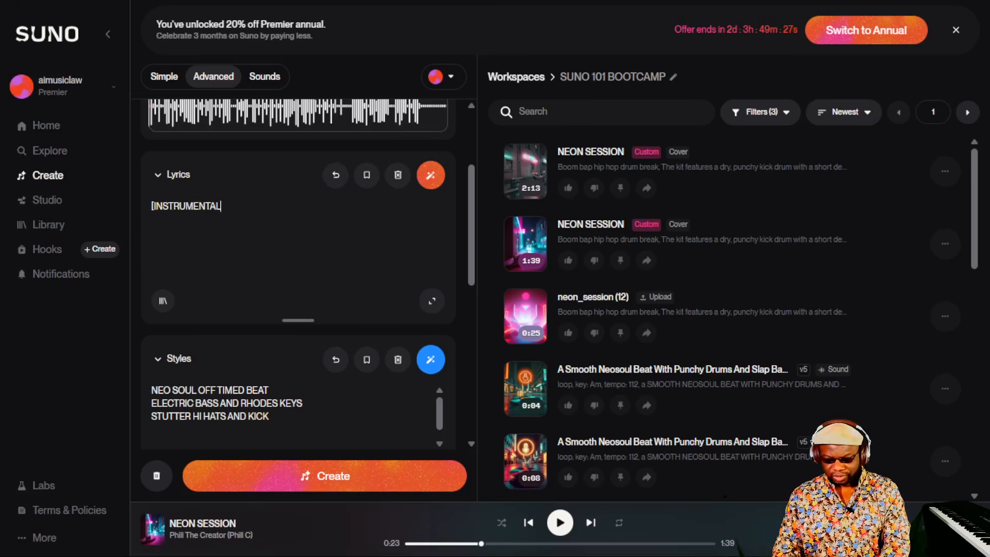
{"action": "type", "text": "]"}
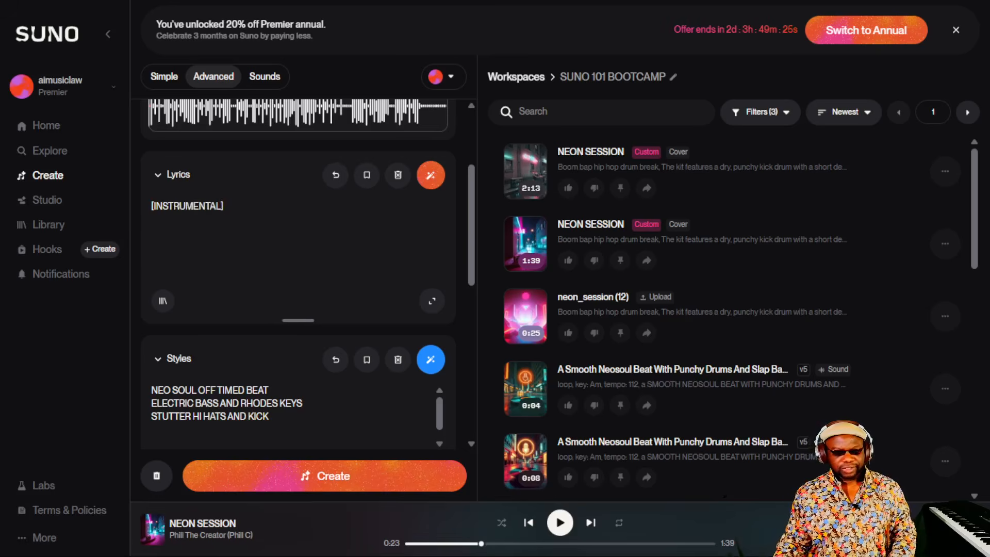
Set Audio Influence to 25% and Style Influence to 92%, and generate the NEON SESSION-NEO cover.
{"action": "scroll", "coordinate": [368, 392], "scroll_direction": "down", "scroll_amount": 10}
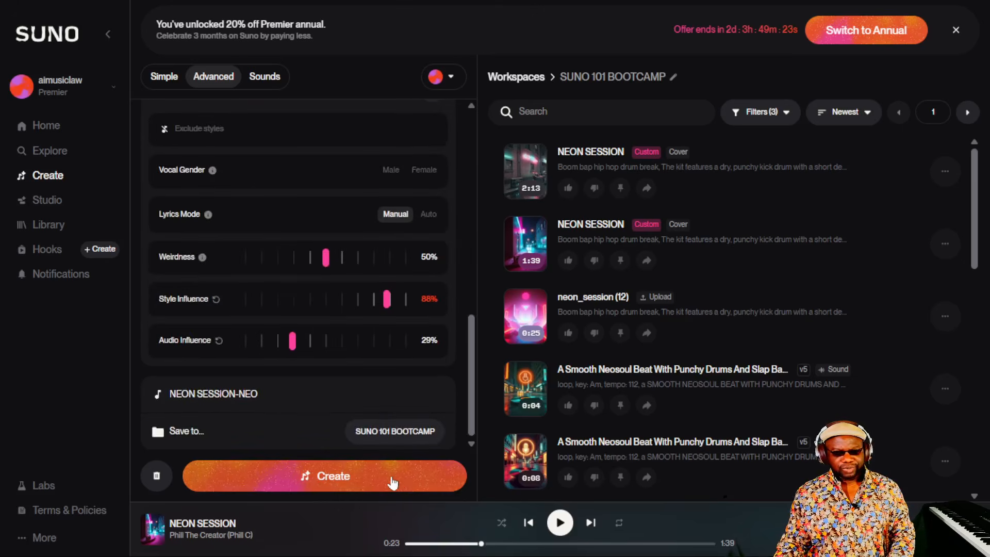
{"action": "mouse_move", "coordinate": [291, 341]}
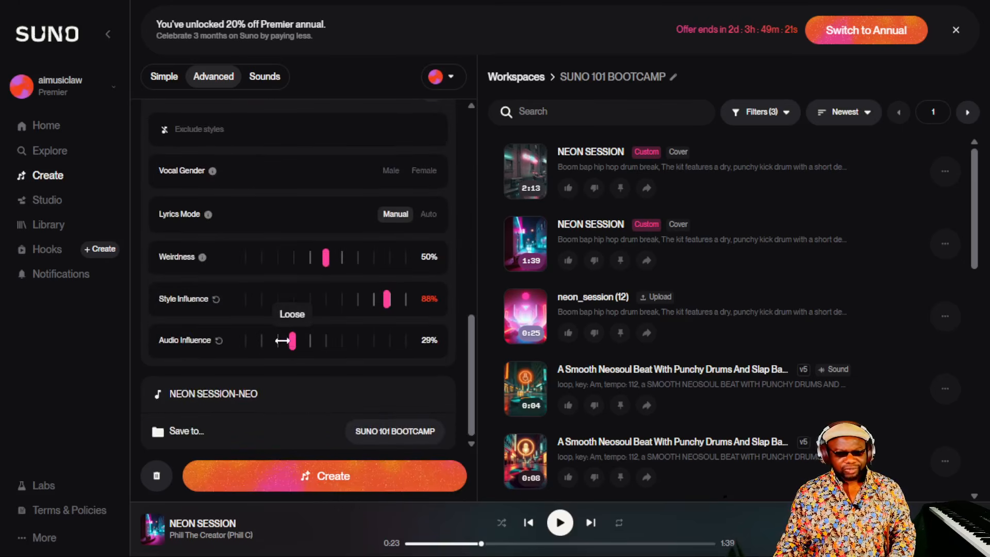
{"action": "left_click_drag", "start_coordinate": [283, 340], "coordinate": [276, 340]}
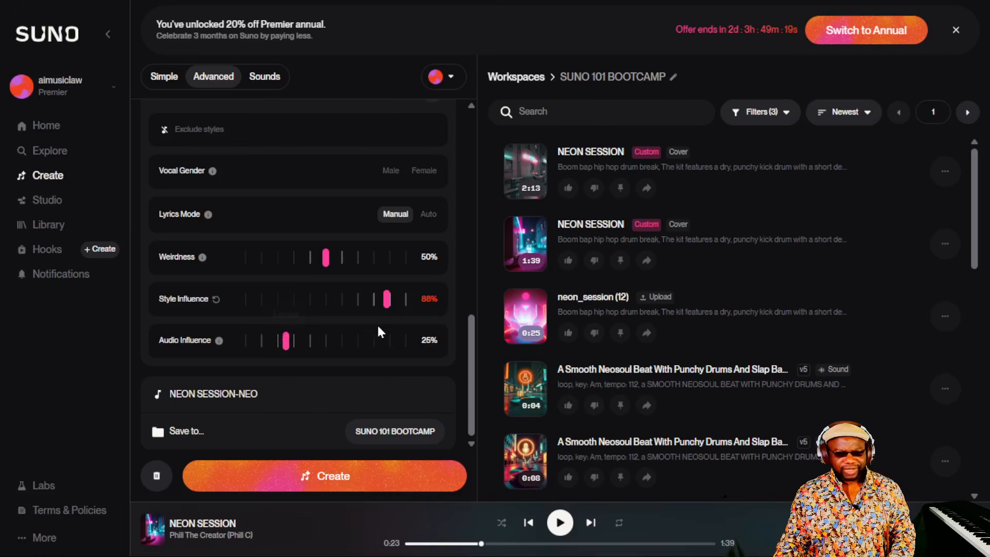
{"action": "left_click_drag", "start_coordinate": [387, 299], "coordinate": [393, 300]}
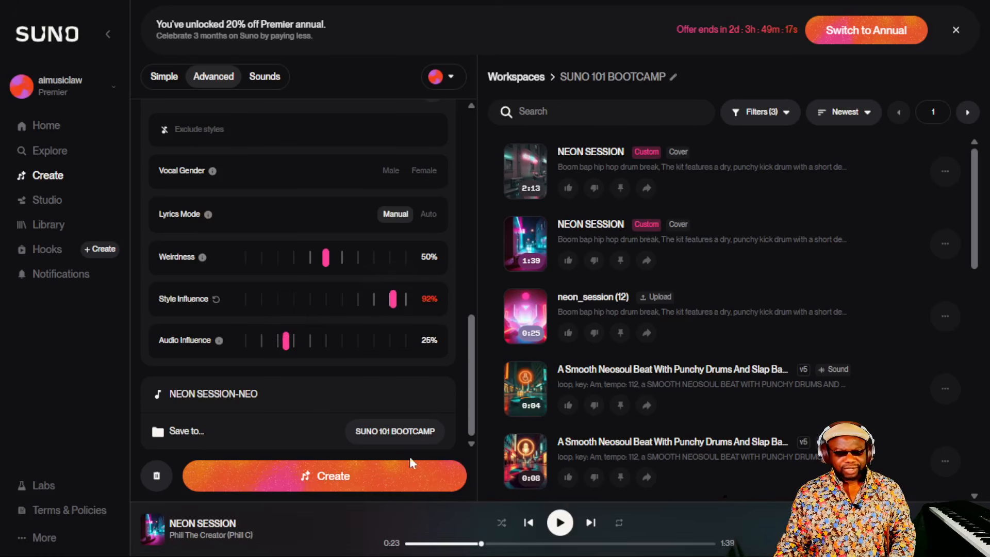
{"action": "left_click", "coordinate": [391, 477]}
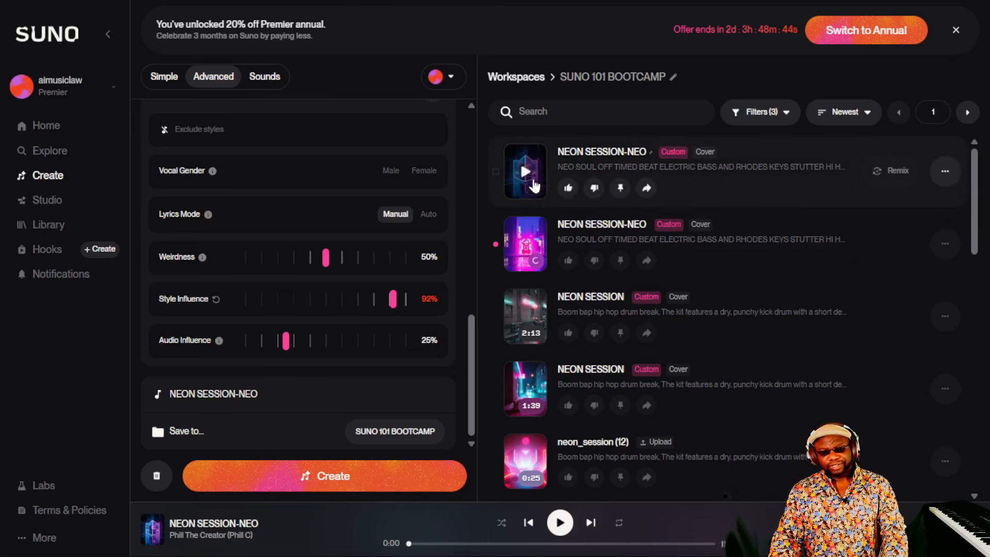
Listen briefly to the 2:13 NEON SESSION cover, followed by both newly generated NEON SESSION-NEO covers.
{"action": "left_click", "coordinate": [525, 320]}
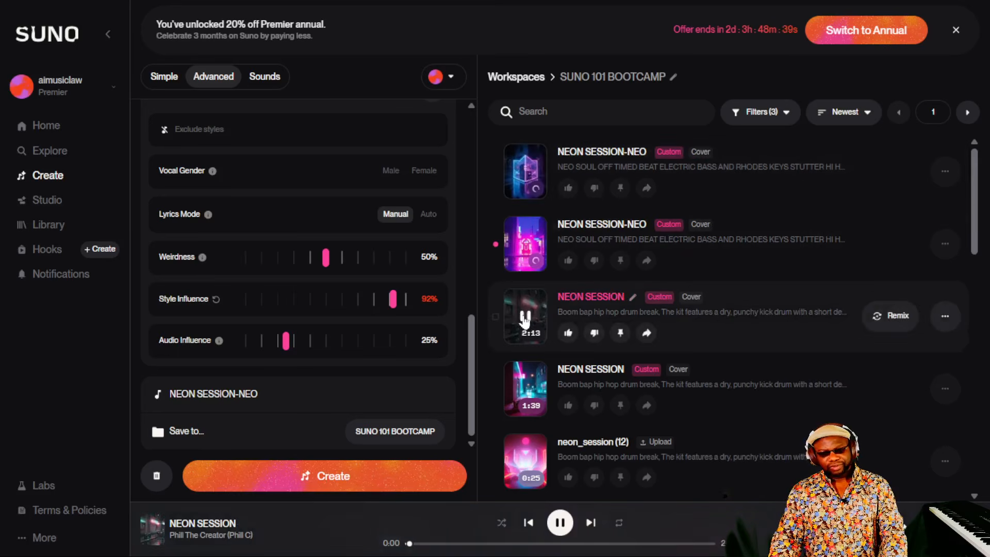
{"action": "left_click", "coordinate": [525, 318]}
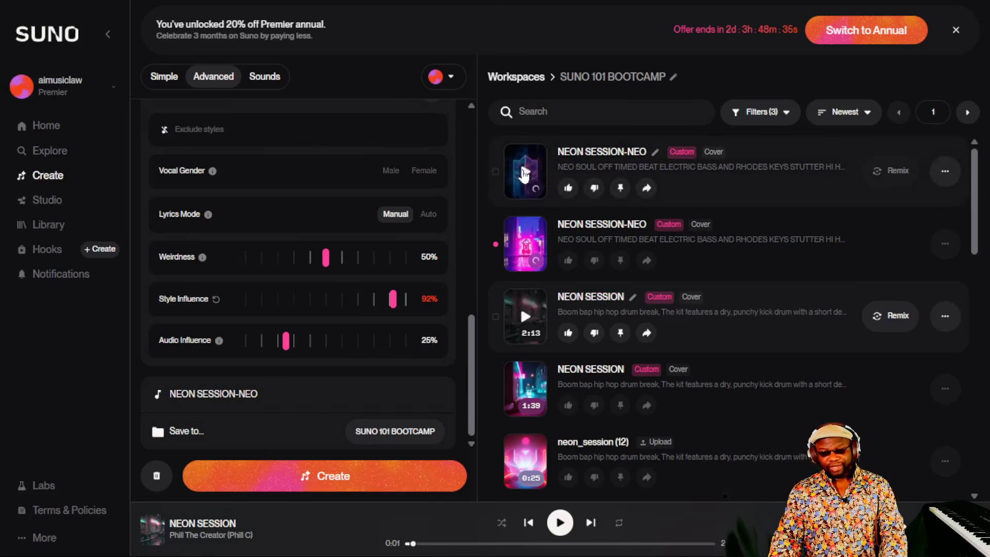
{"action": "left_click", "coordinate": [523, 175]}
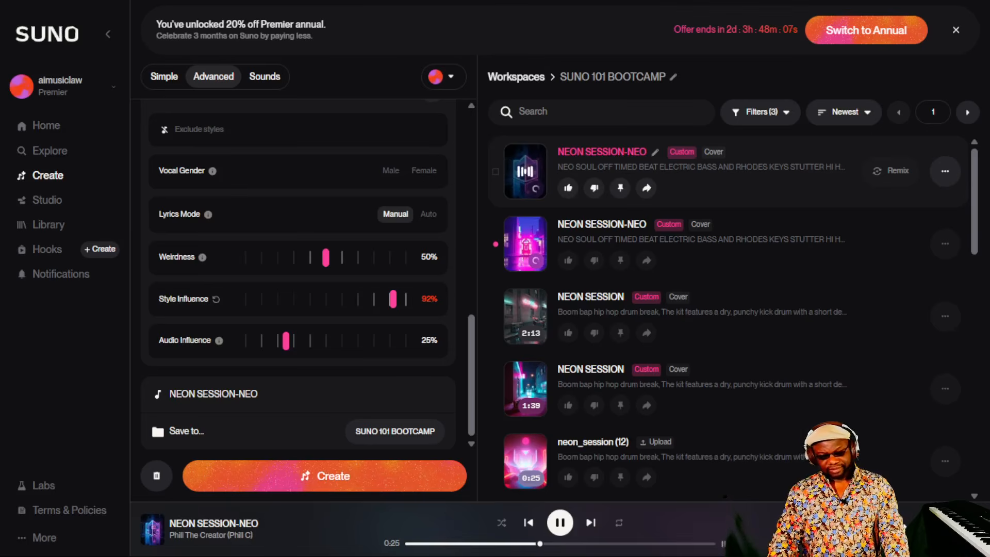
{"action": "left_click", "coordinate": [525, 172]}
{"action": "left_click", "coordinate": [525, 246]}
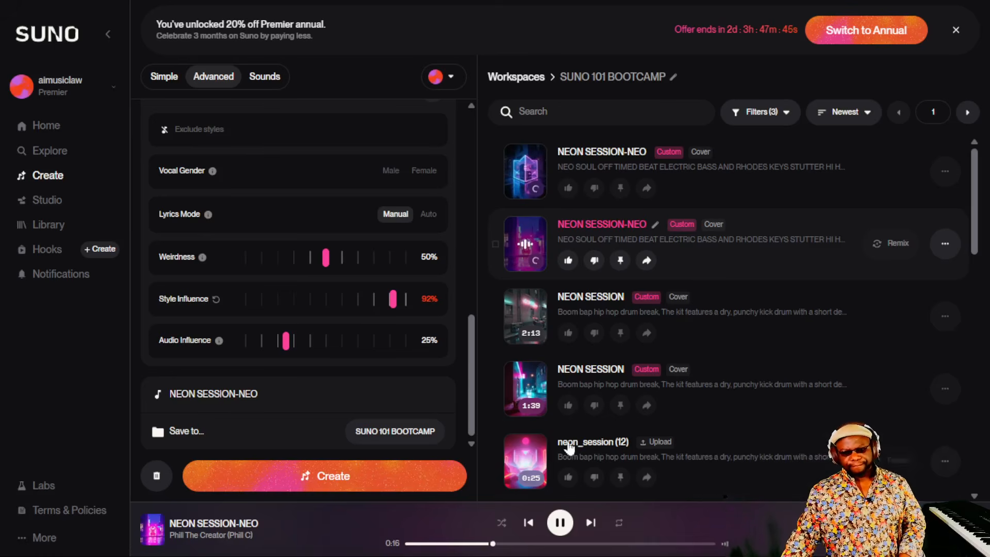
{"action": "left_click", "coordinate": [560, 523]}
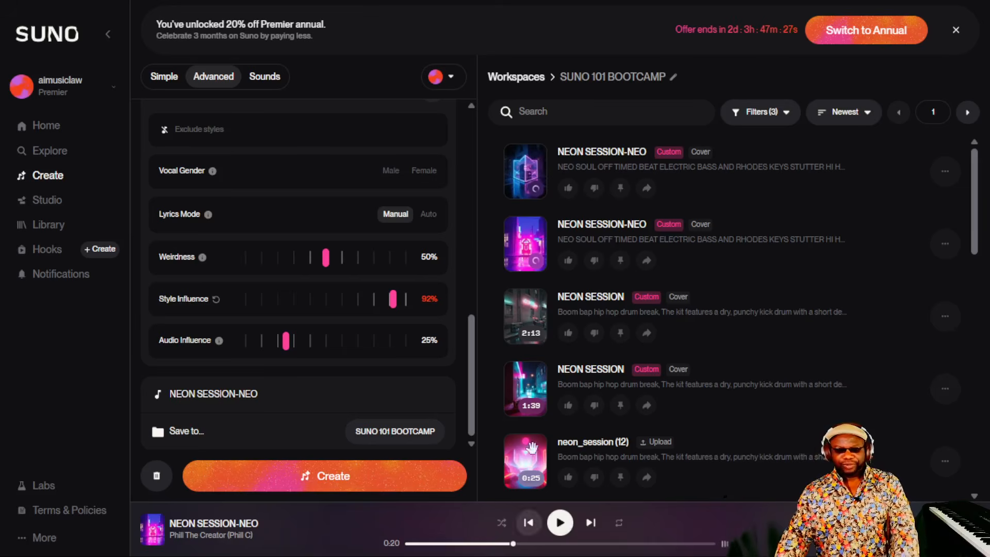
Generate another cover with the v5.5 model under the title NEON SESSION-NEO2.
{"action": "left_click", "coordinate": [452, 81]}
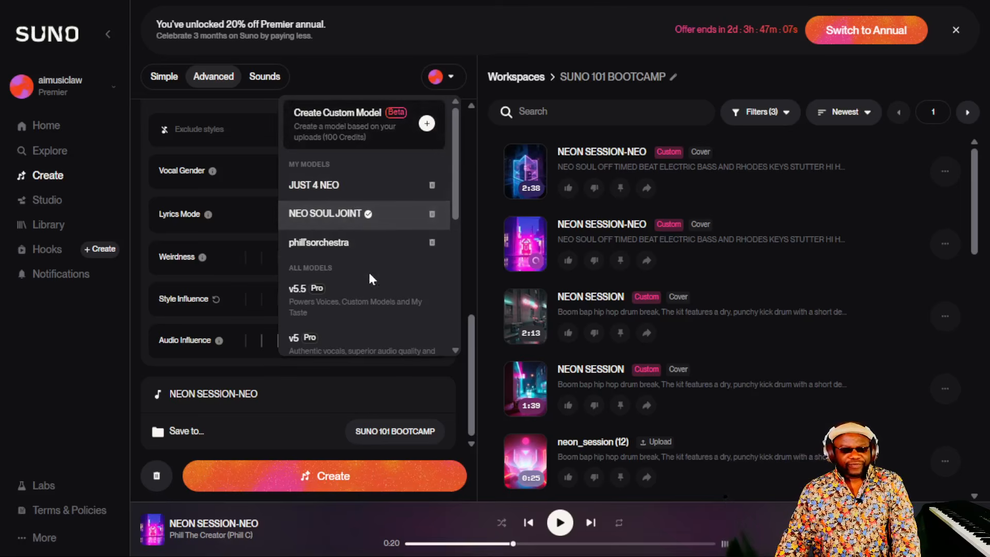
{"action": "left_click", "coordinate": [375, 293]}
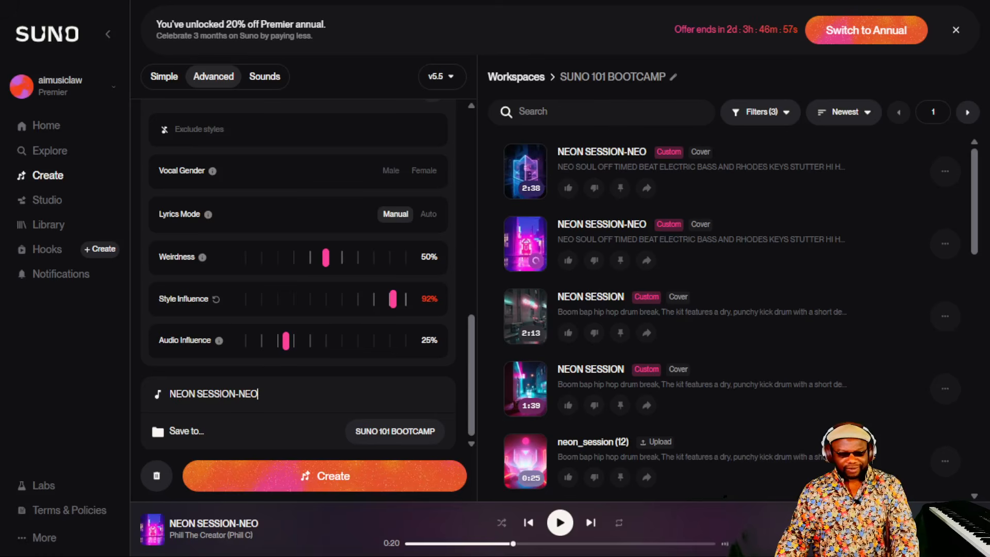
{"action": "type", "text": "2"}
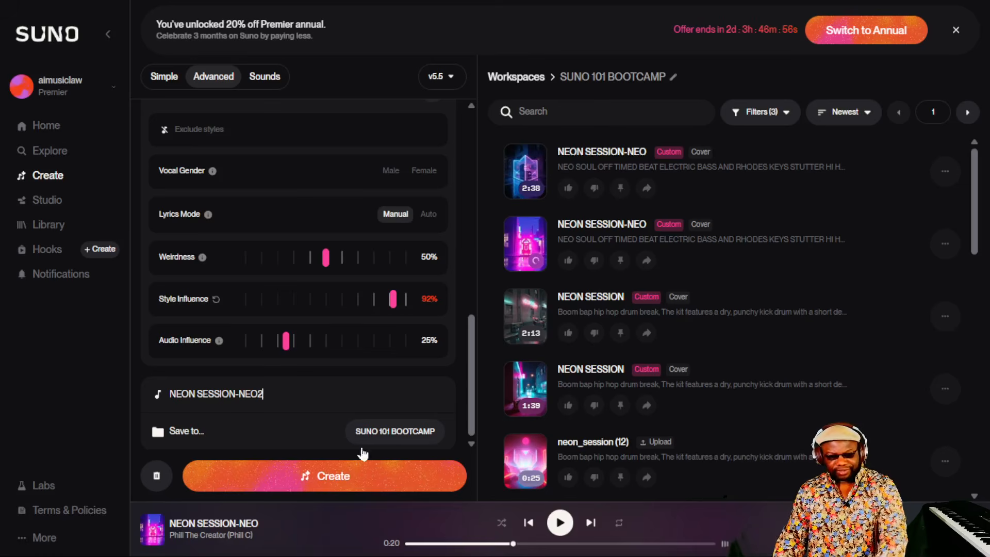
{"action": "left_click", "coordinate": [383, 478]}
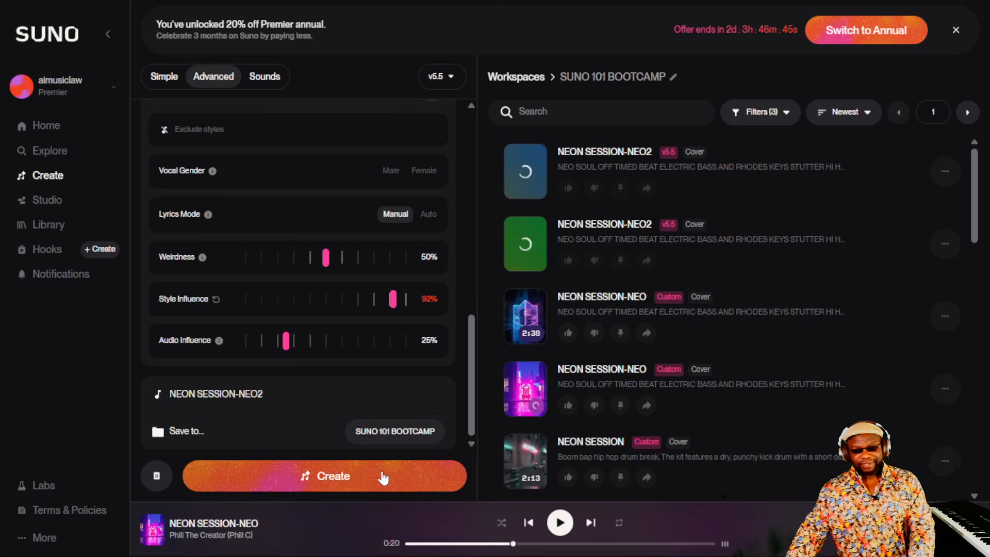
Compare the custom-model and v5.5 results by playing both NEON SESSION-NEO covers and both NEON SESSION-NEO2 covers.
{"action": "left_click", "coordinate": [529, 394]}
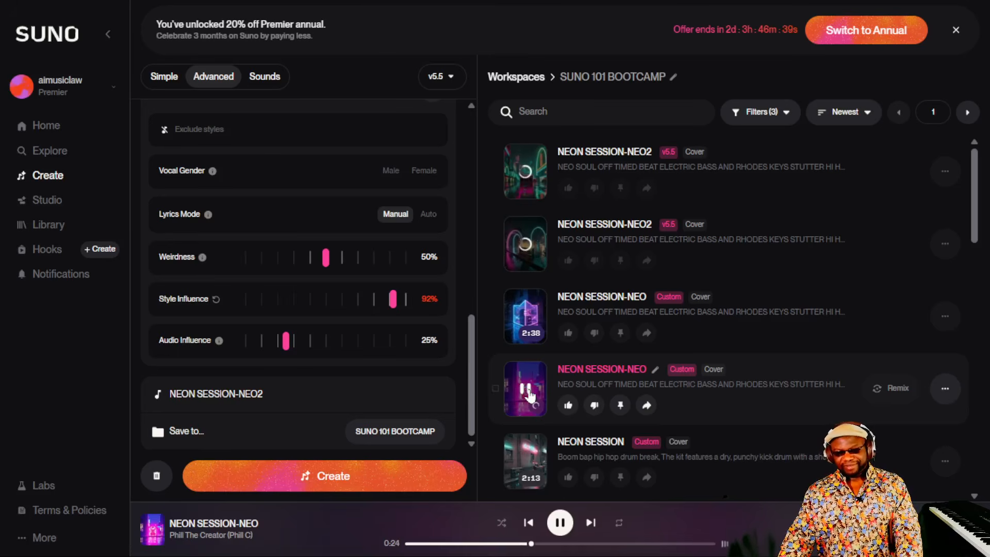
{"action": "left_click", "coordinate": [525, 390]}
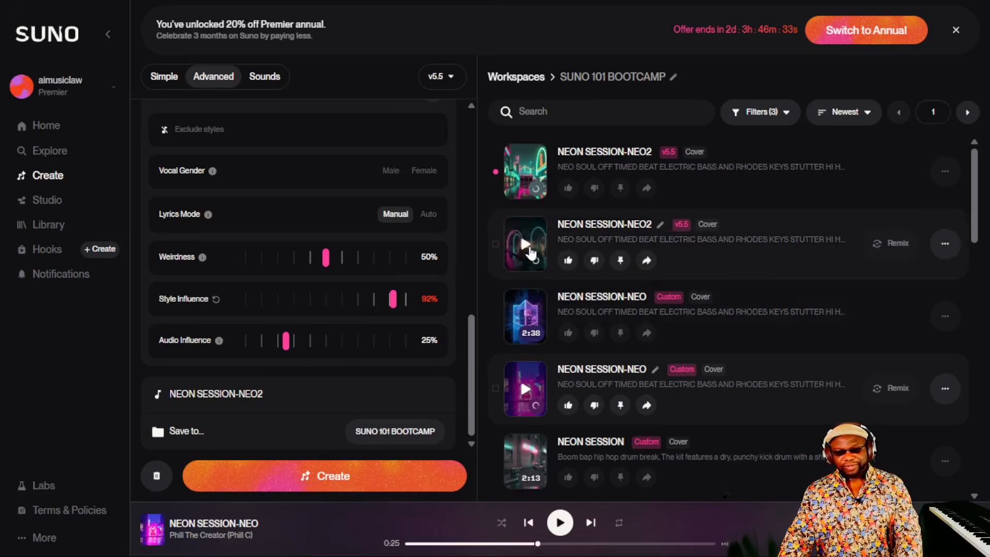
{"action": "left_click", "coordinate": [526, 246]}
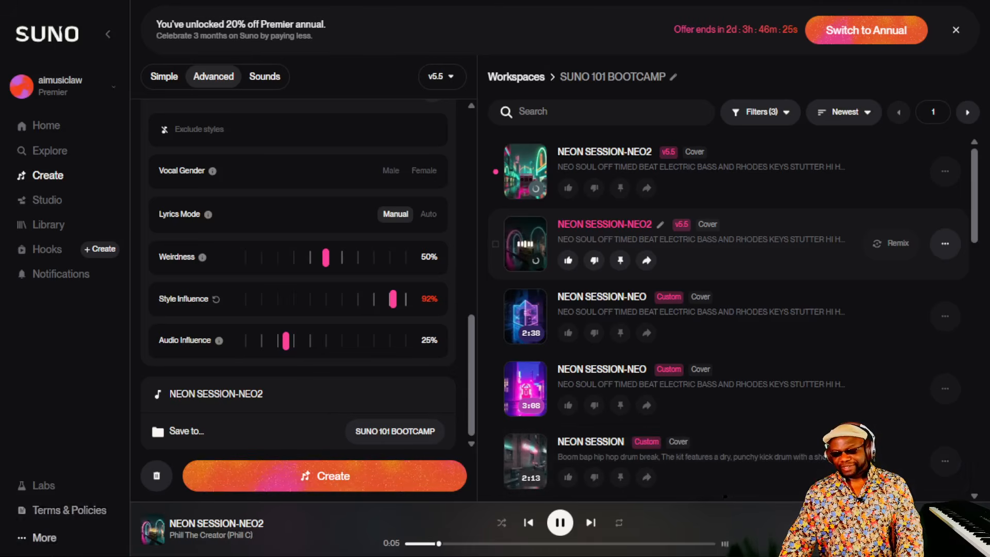
{"action": "left_click", "coordinate": [527, 246]}
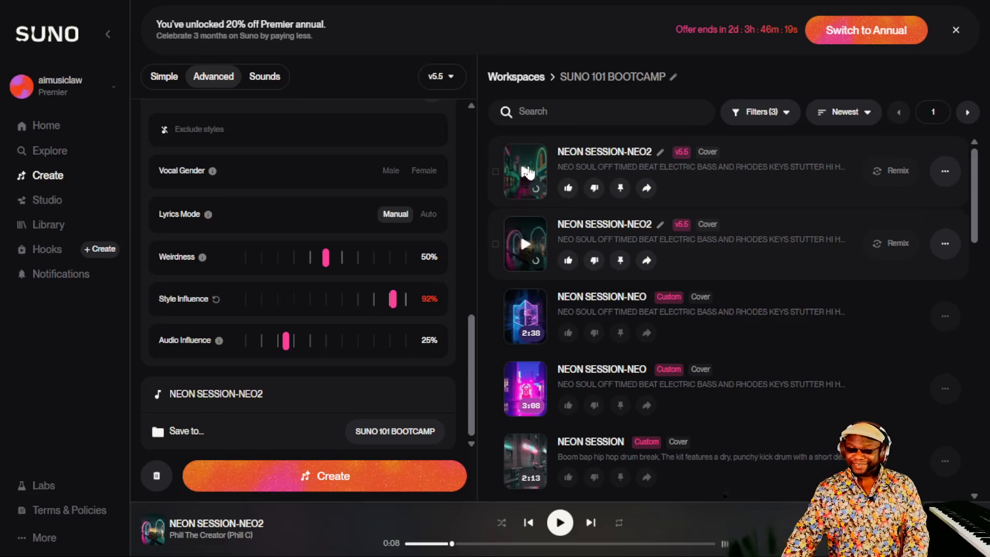
{"action": "left_click", "coordinate": [527, 171]}
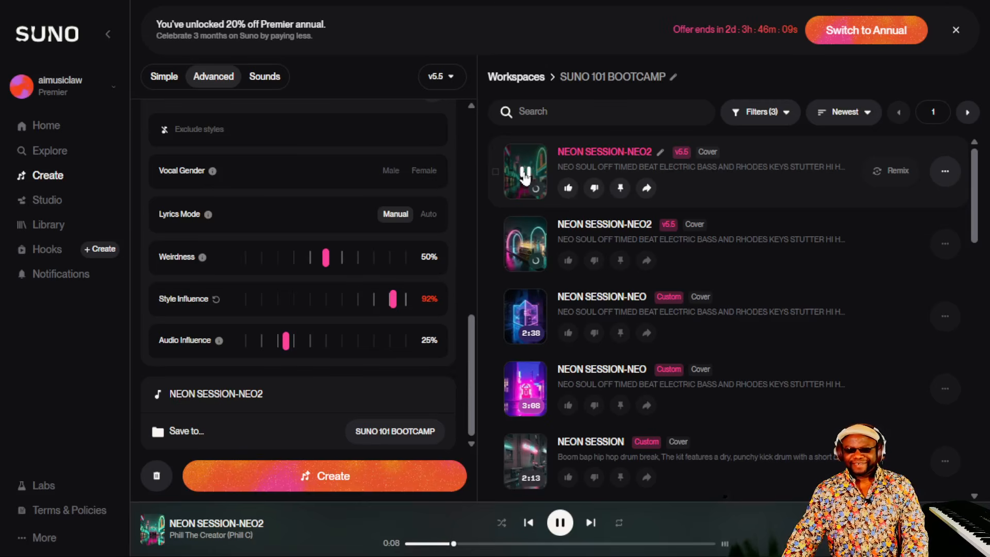
{"action": "left_click", "coordinate": [524, 176]}
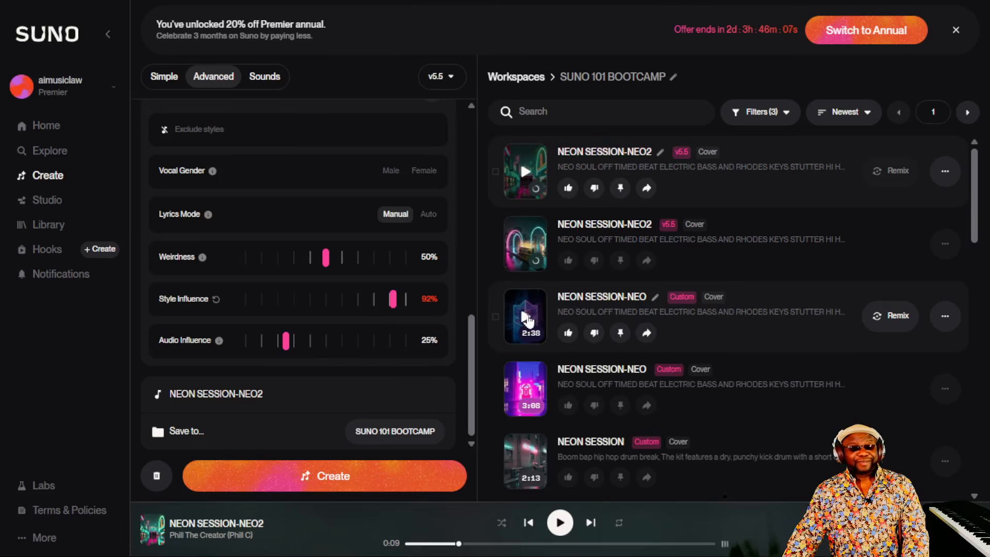
{"action": "left_click", "coordinate": [526, 317]}
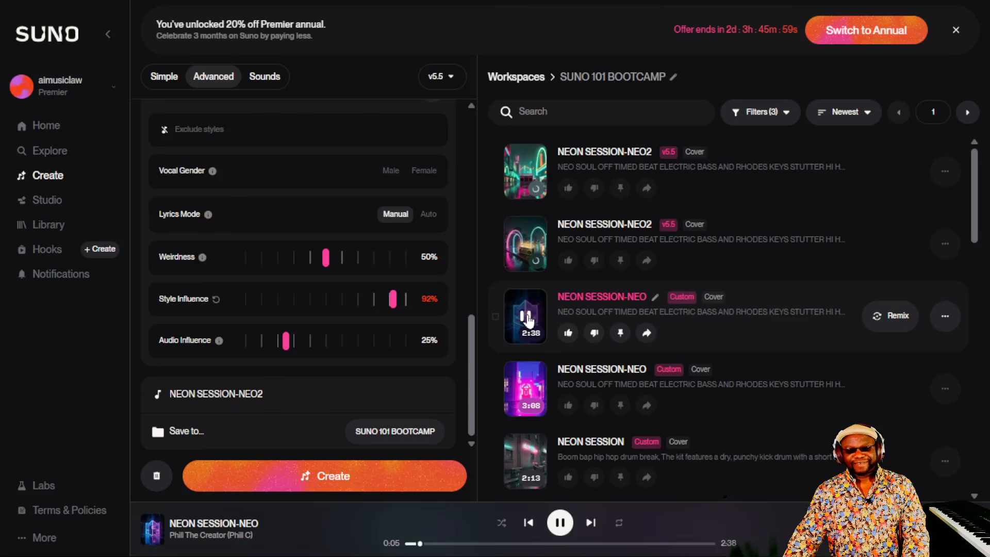
{"action": "left_click", "coordinate": [527, 320]}
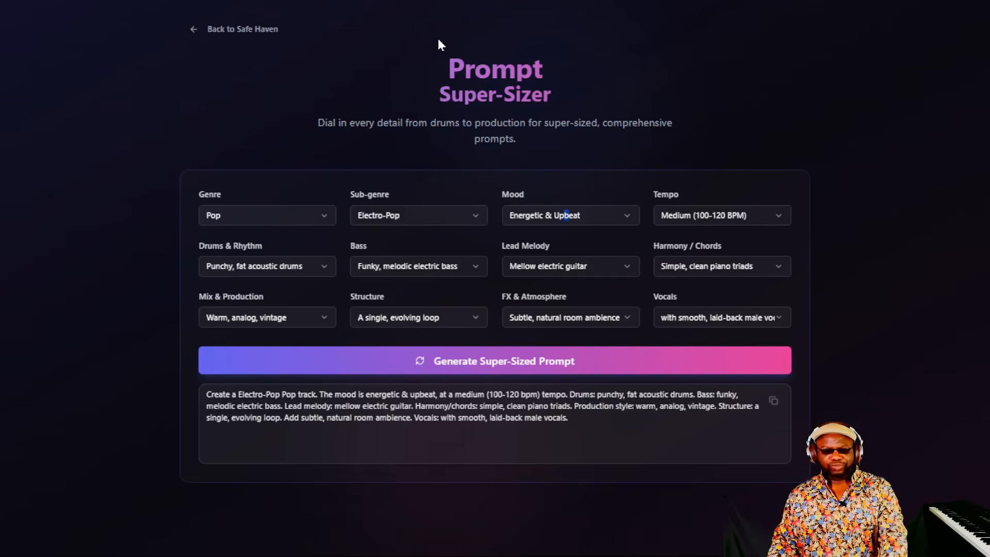
Go back from Prompt Super-Sizer to the Musicspiration hub and look through its tools down to the membership section.
{"action": "left_click", "coordinate": [183, 31]}
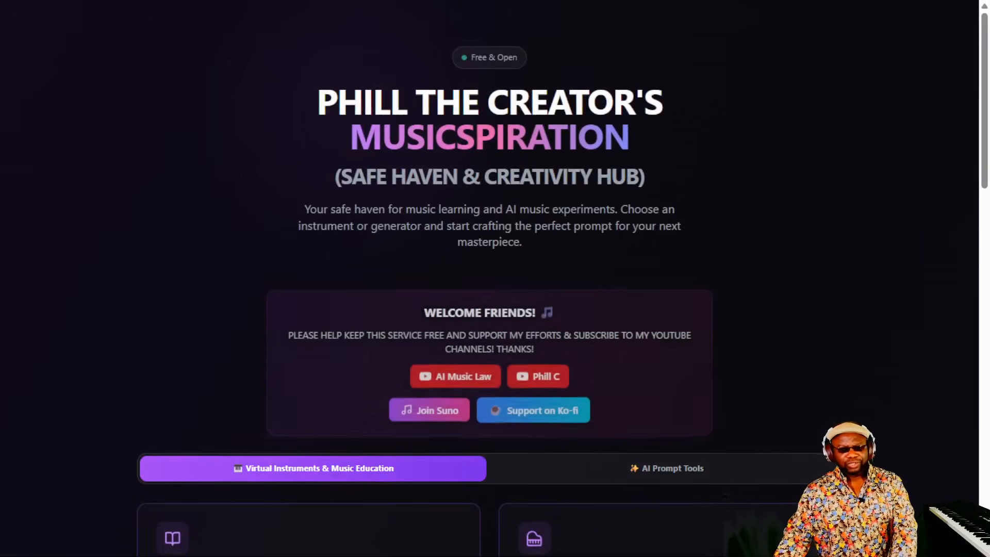
{"action": "left_click_drag", "start_coordinate": [456, 135], "coordinate": [629, 135]}
{"action": "left_click", "coordinate": [696, 166]}
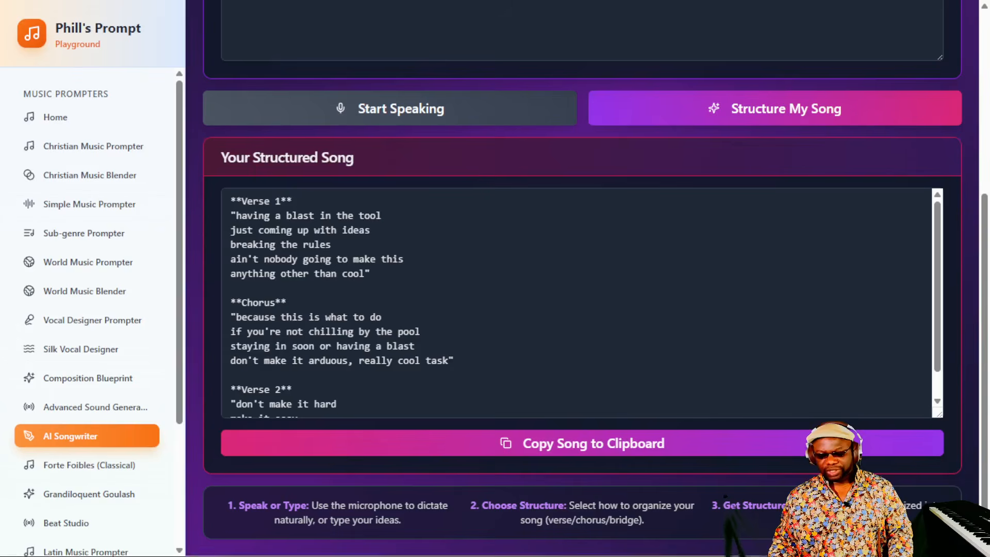
{"action": "scroll", "coordinate": [520, 368], "scroll_direction": "up", "scroll_amount": 5}
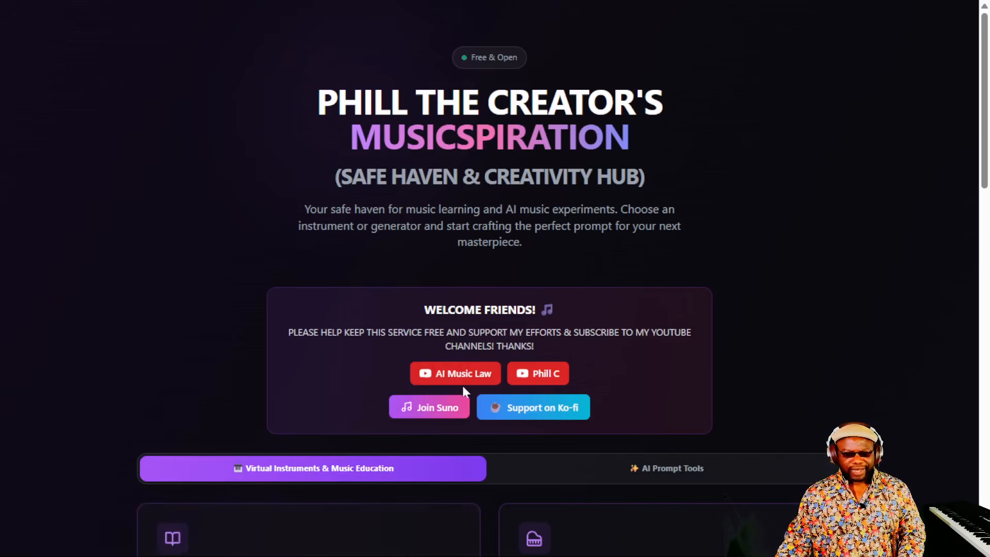
{"action": "scroll", "coordinate": [463, 386], "scroll_direction": "down", "scroll_amount": 20}
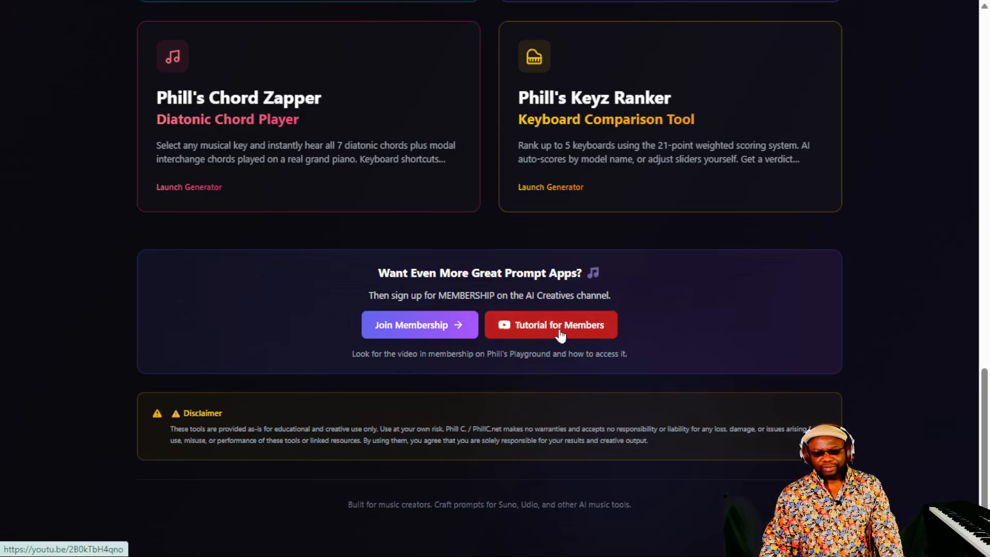
{"action": "scroll", "coordinate": [561, 336], "scroll_direction": "up", "scroll_amount": 13}
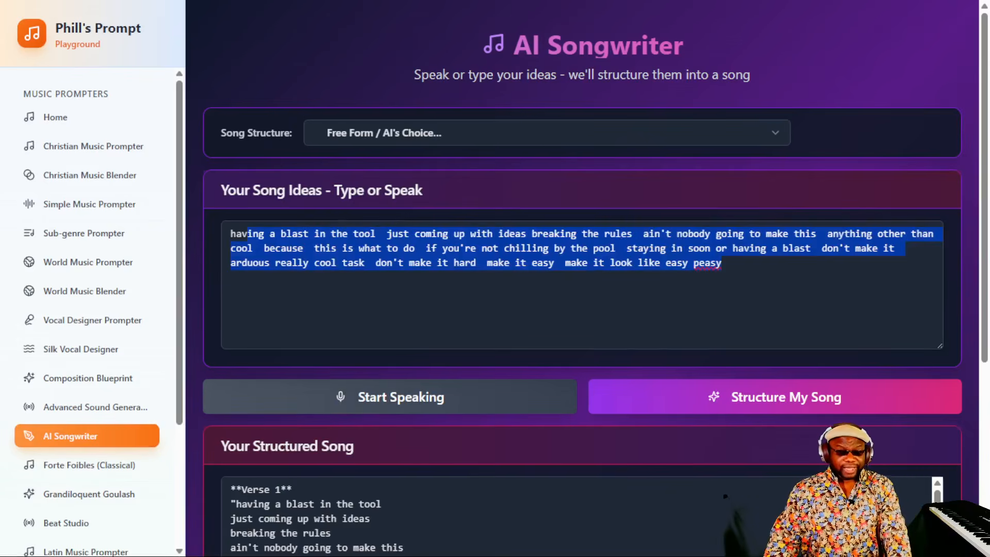
Switch to the Prompt Playground, open its home page and look through the prompter cards down to Urban Synth.
{"action": "scroll", "coordinate": [581, 309], "scroll_direction": "down", "scroll_amount": 3}
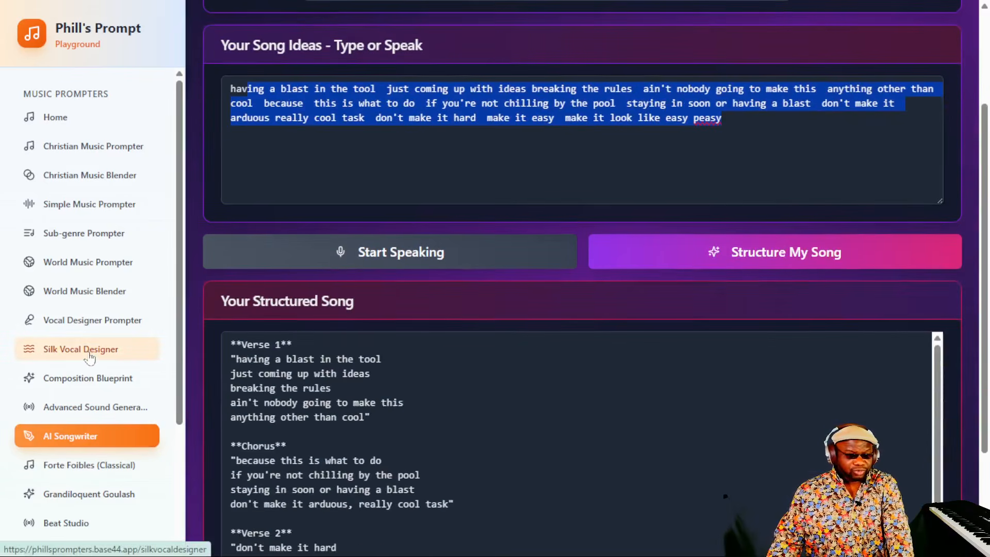
{"action": "left_click", "coordinate": [60, 117]}
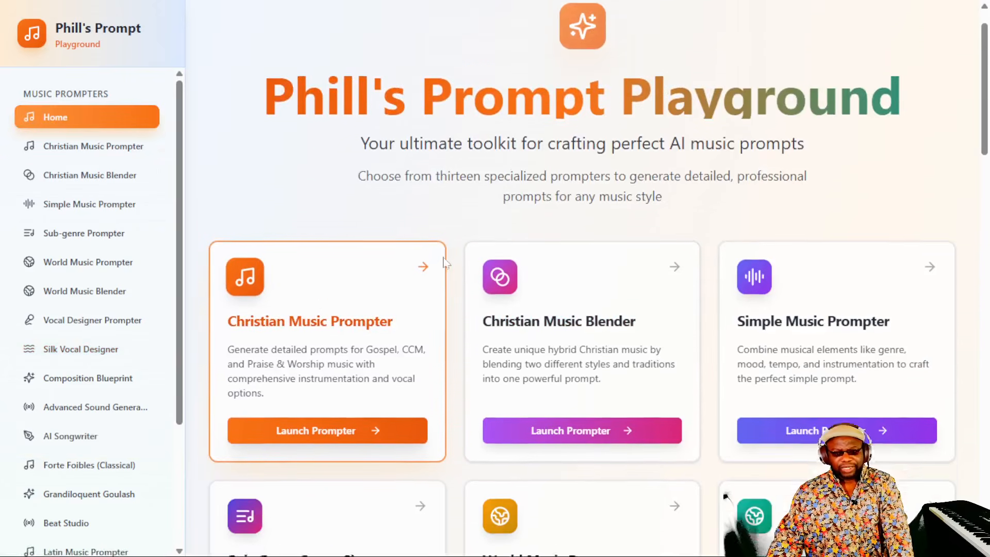
{"action": "scroll", "coordinate": [445, 288], "scroll_direction": "down", "scroll_amount": 3}
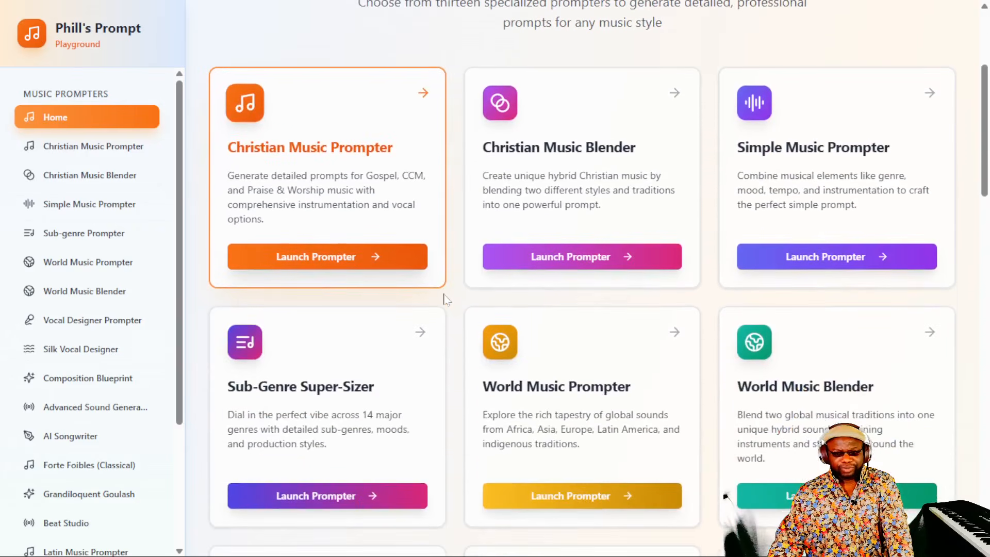
{"action": "scroll", "coordinate": [585, 371], "scroll_direction": "down", "scroll_amount": 3}
{"action": "scroll", "coordinate": [676, 349], "scroll_direction": "down", "scroll_amount": 3}
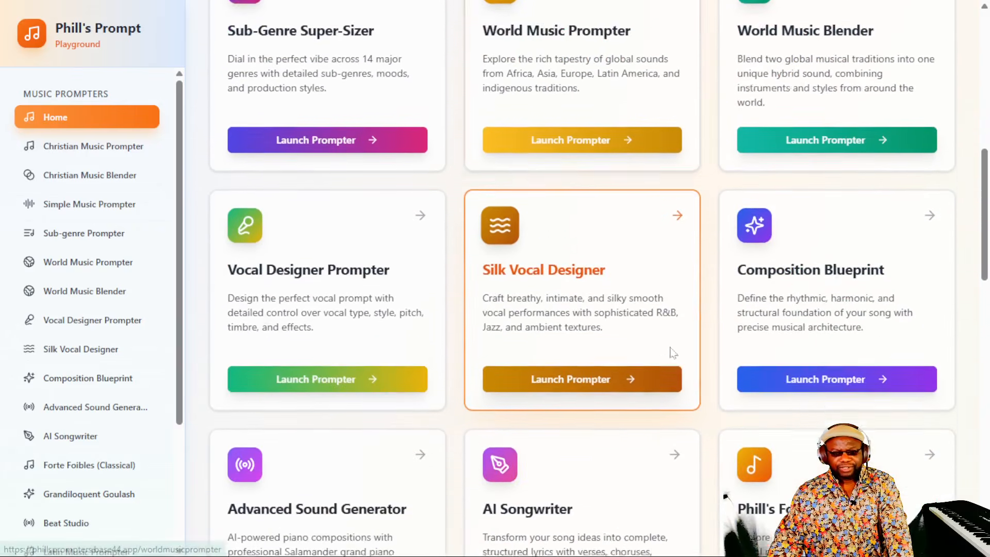
{"action": "scroll", "coordinate": [673, 352], "scroll_direction": "down", "scroll_amount": 6}
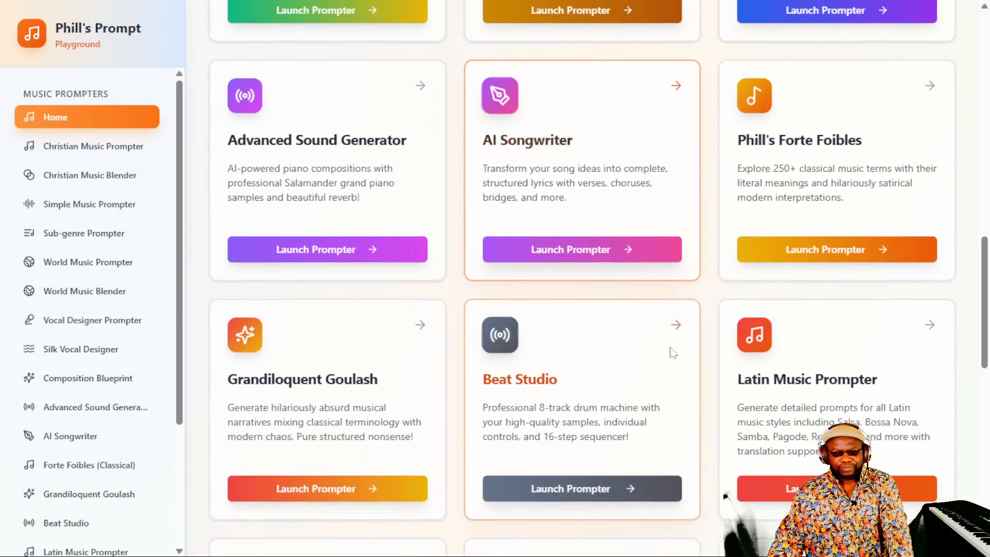
{"action": "scroll", "coordinate": [673, 352], "scroll_direction": "down", "scroll_amount": 7}
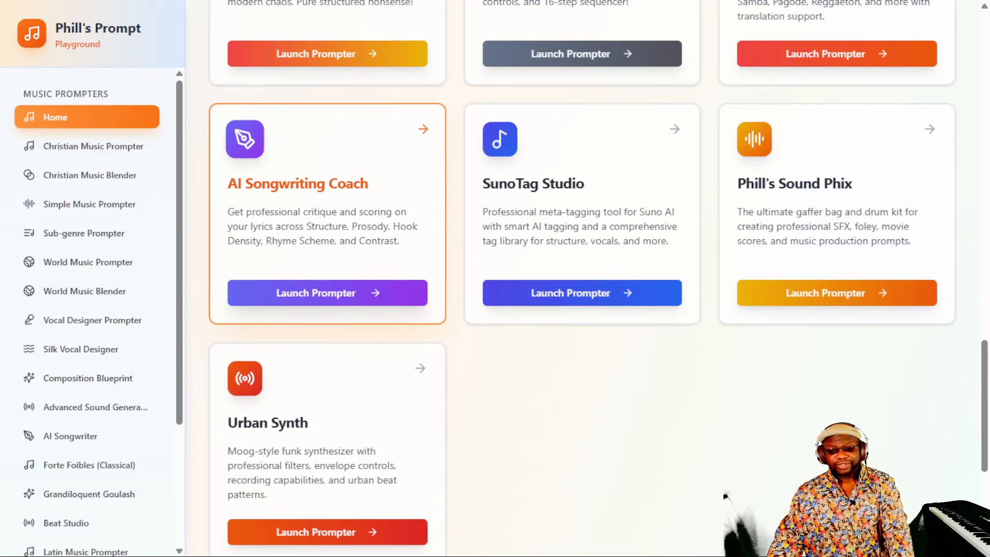
{"action": "scroll", "coordinate": [334, 229], "scroll_direction": "down", "scroll_amount": 1}
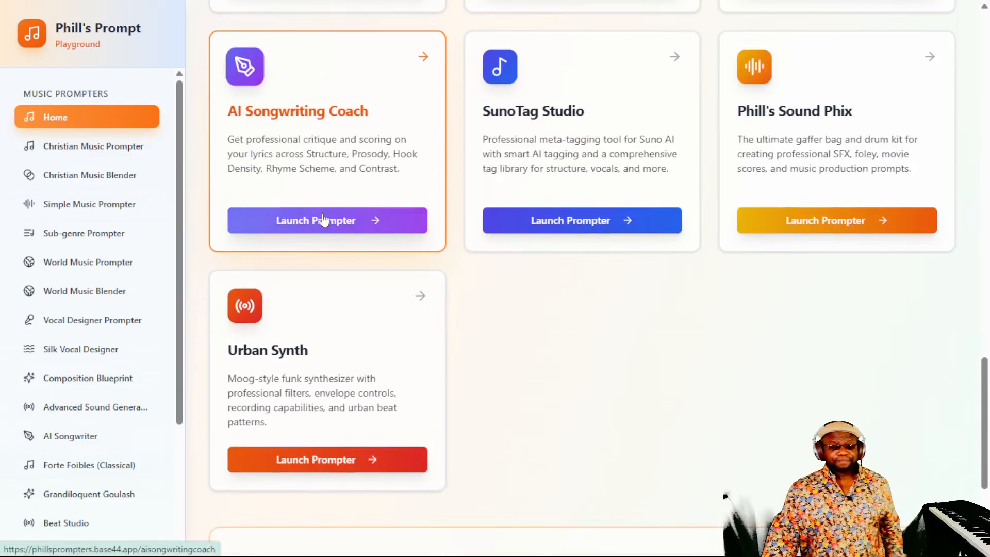
View the AI Songwriting Coach, Composition Blueprint and World Music Blender tools, and return to the Prompt Playground home page.
{"action": "left_click", "coordinate": [315, 220]}
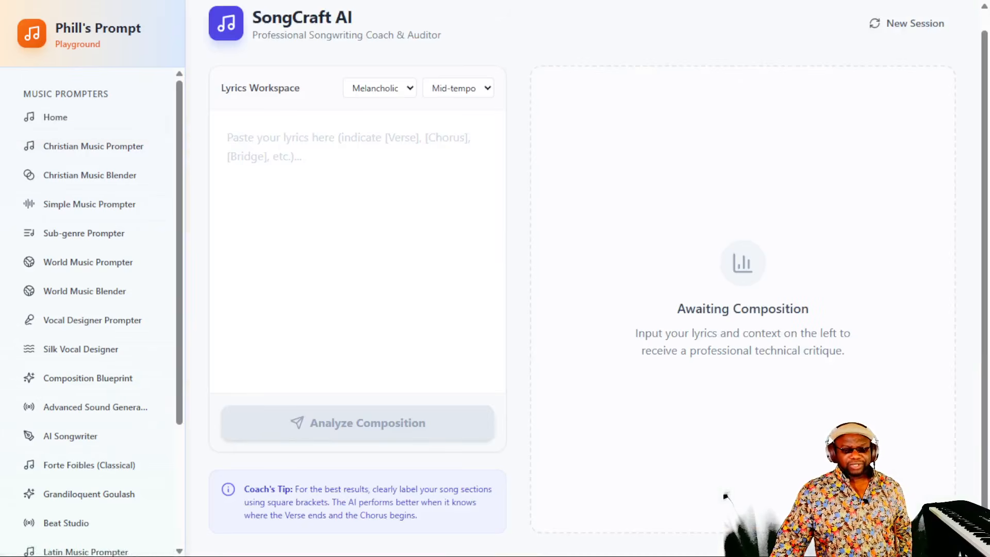
{"action": "scroll", "coordinate": [598, 279], "scroll_direction": "up", "scroll_amount": 1}
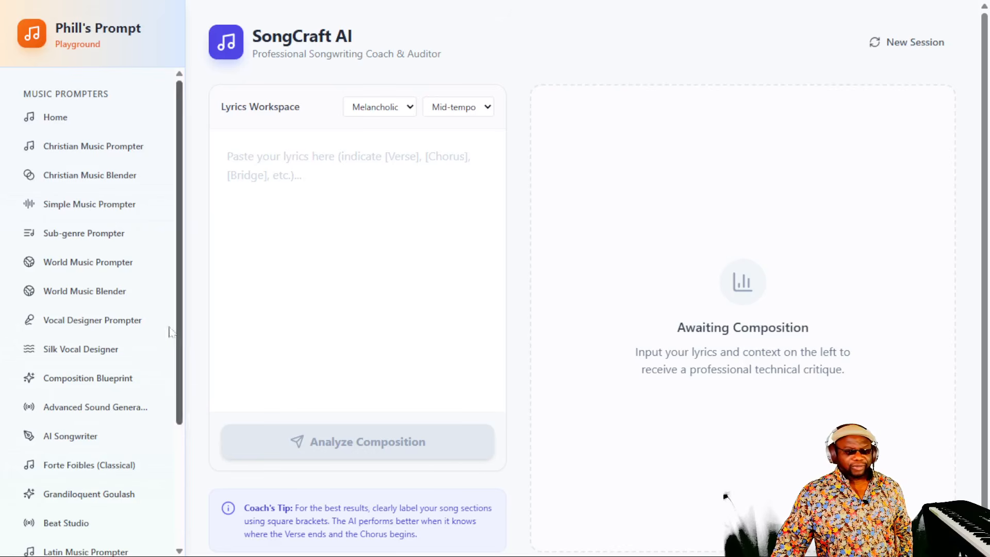
{"action": "left_click", "coordinate": [75, 385]}
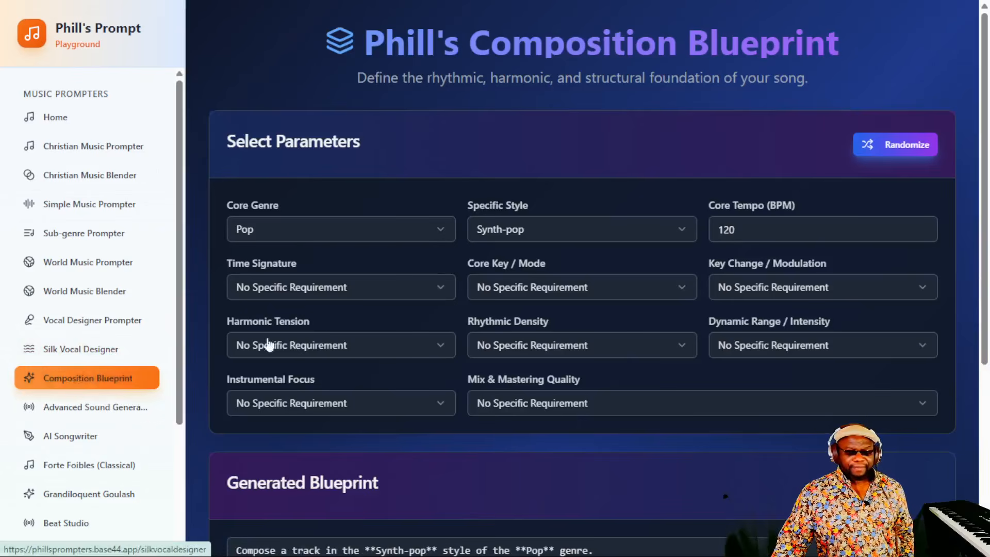
{"action": "left_click", "coordinate": [55, 289]}
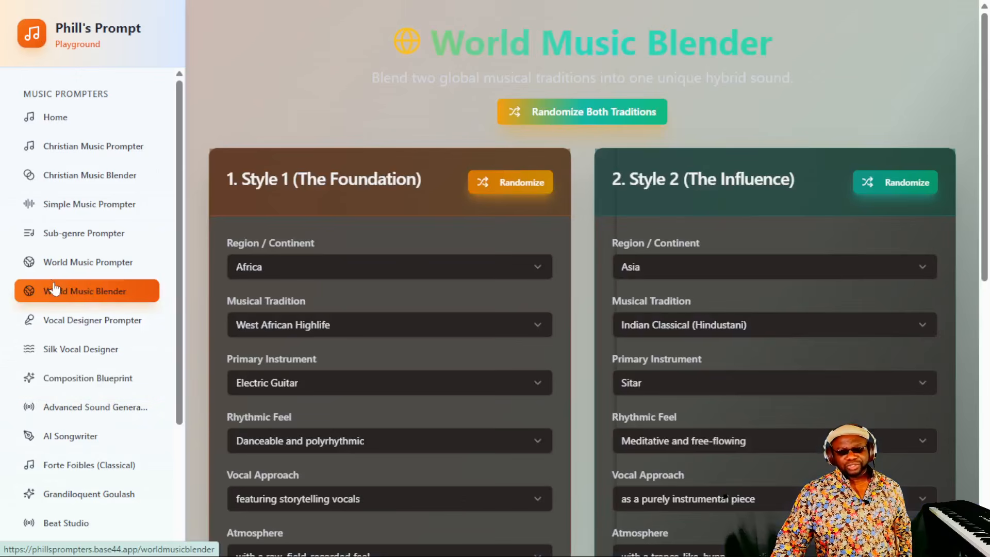
{"action": "left_click", "coordinate": [66, 118]}
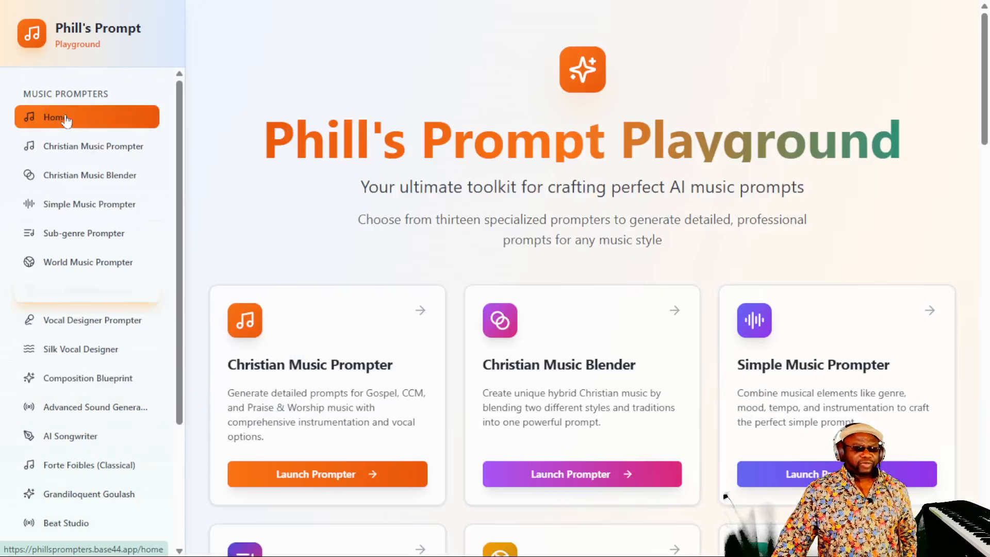